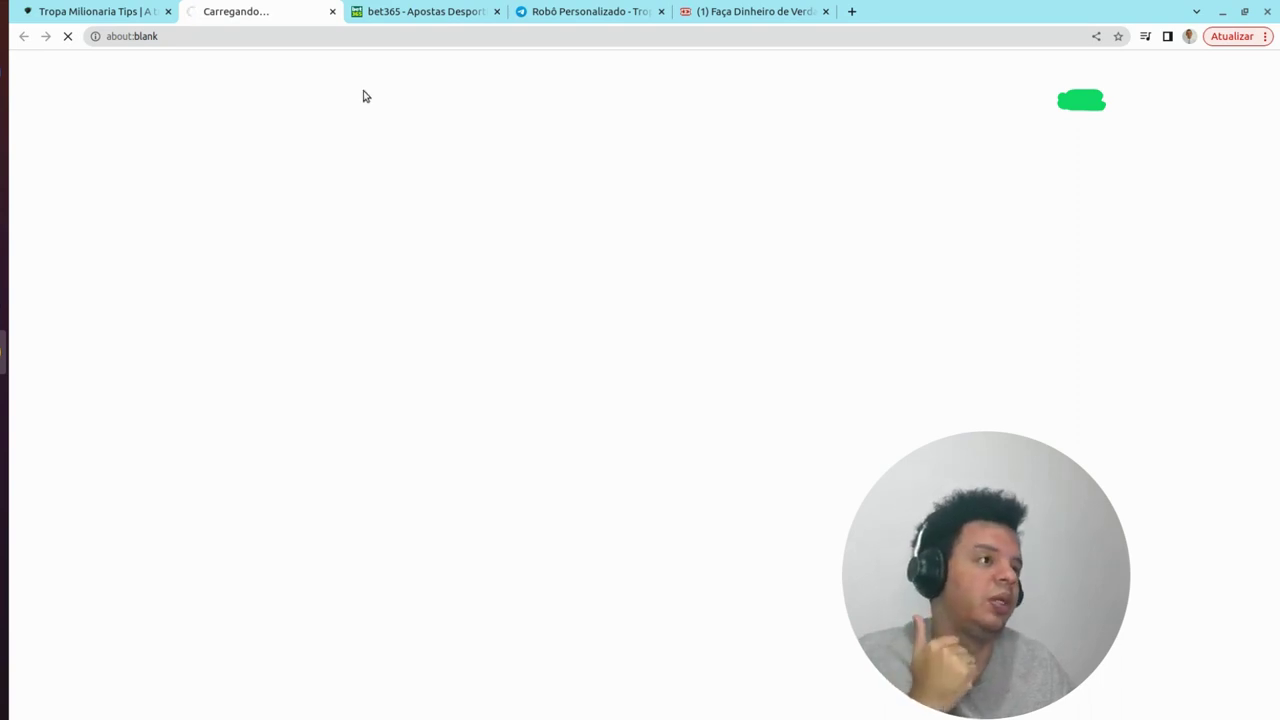
Step: Close the stalled loading pages and open Robôs customizados from the Tropa Milionária home page
{"action": "left_click", "coordinate": [332, 12]}
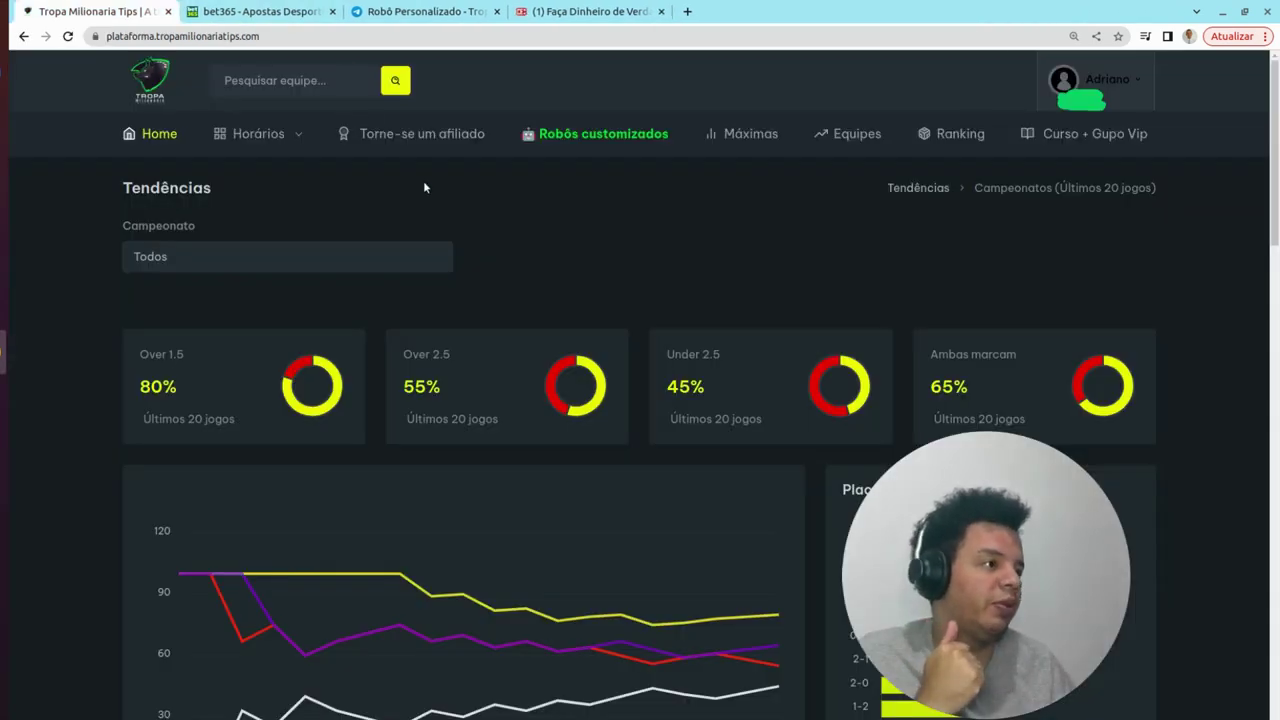
{"action": "left_click", "coordinate": [552, 145]}
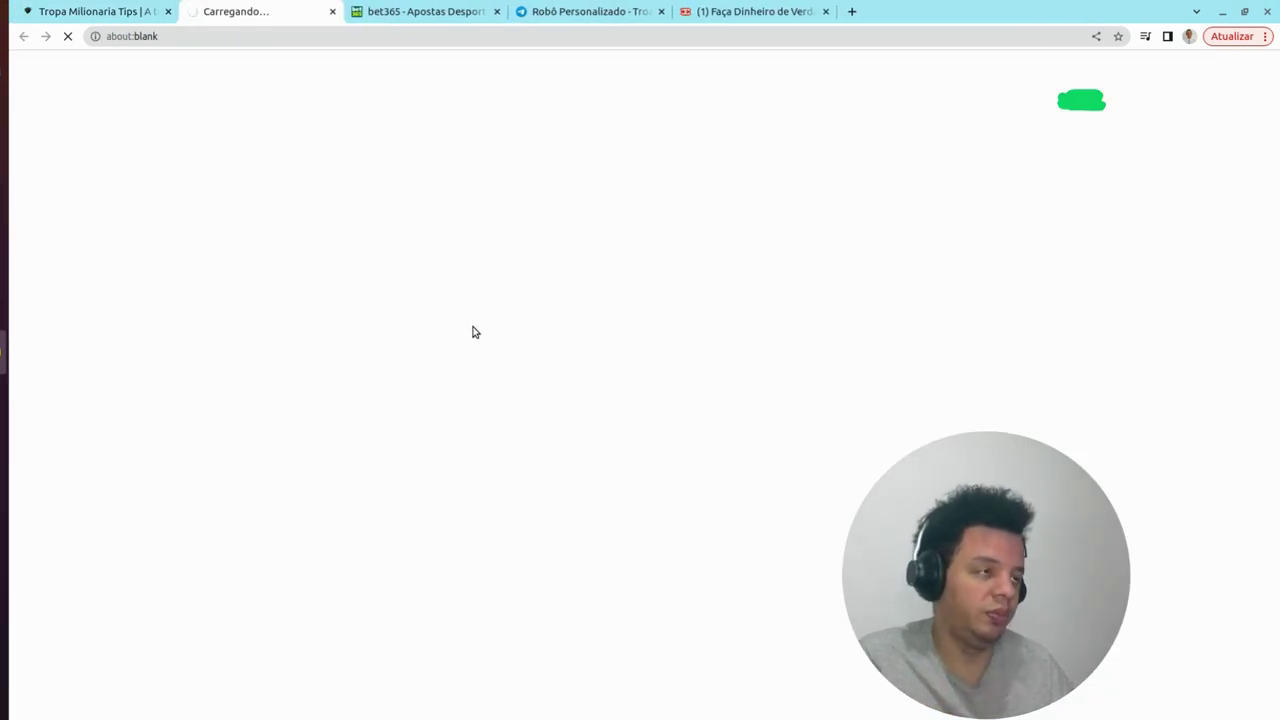
{"action": "left_click", "coordinate": [332, 12]}
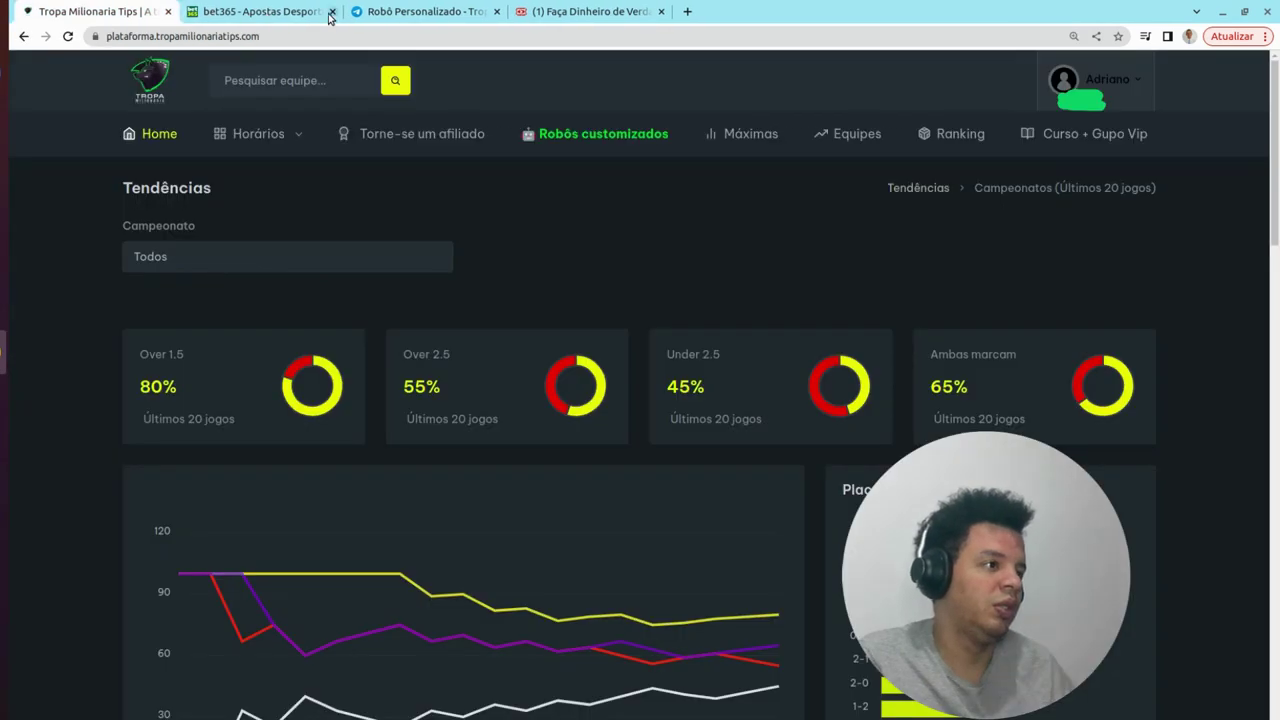
{"action": "left_click", "coordinate": [572, 147]}
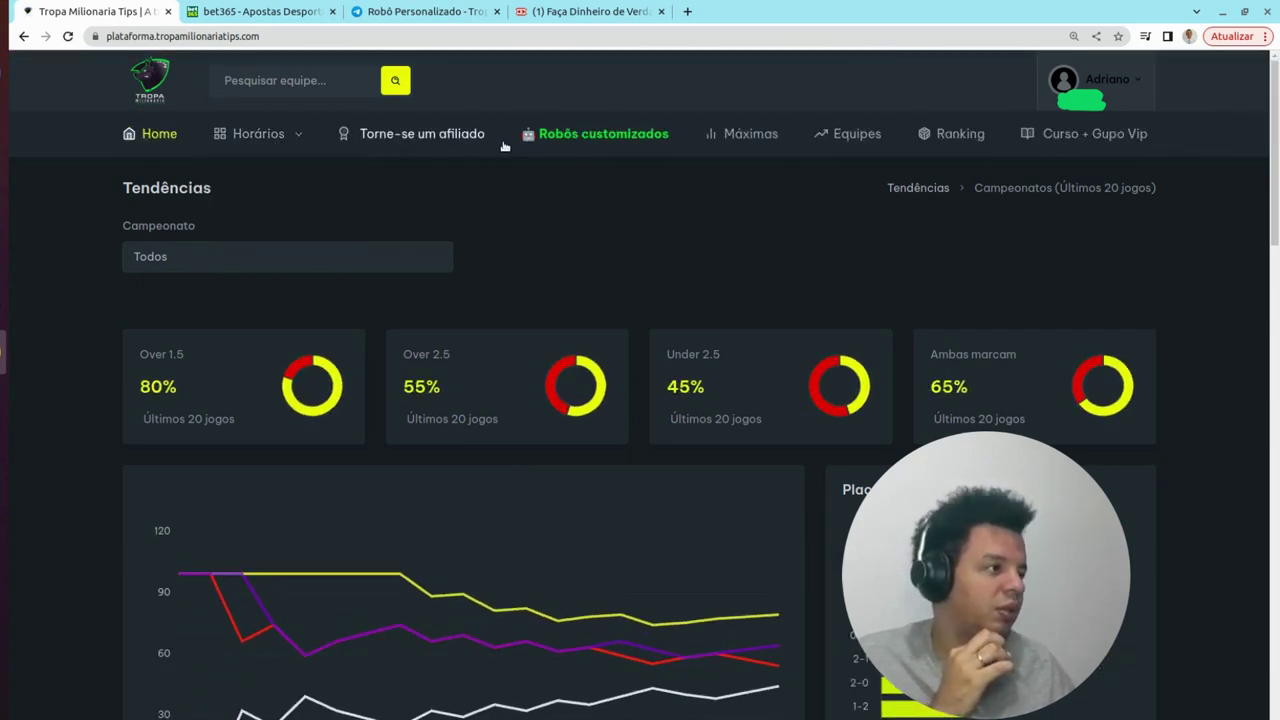
{"action": "left_click", "coordinate": [565, 143]}
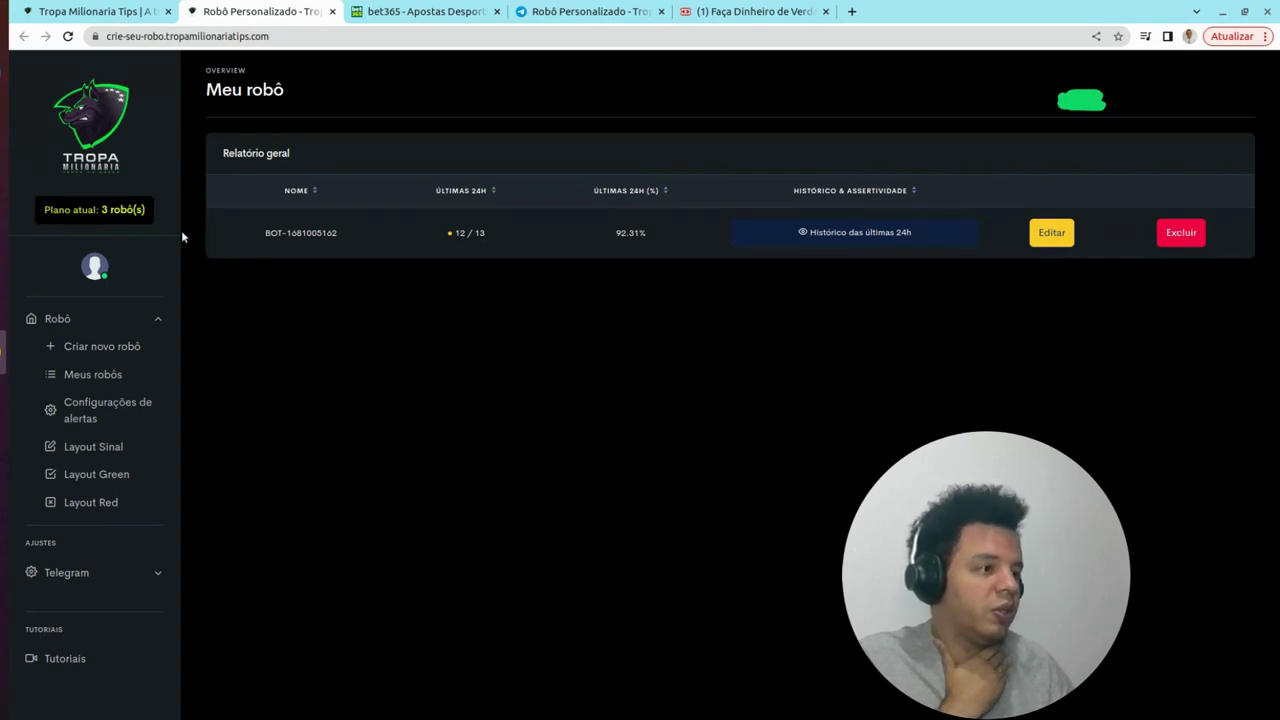
Step: Examine the existing robot's name and its last-24-hours result in the general report
{"action": "left_click_drag", "start_coordinate": [368, 237], "coordinate": [268, 234]}
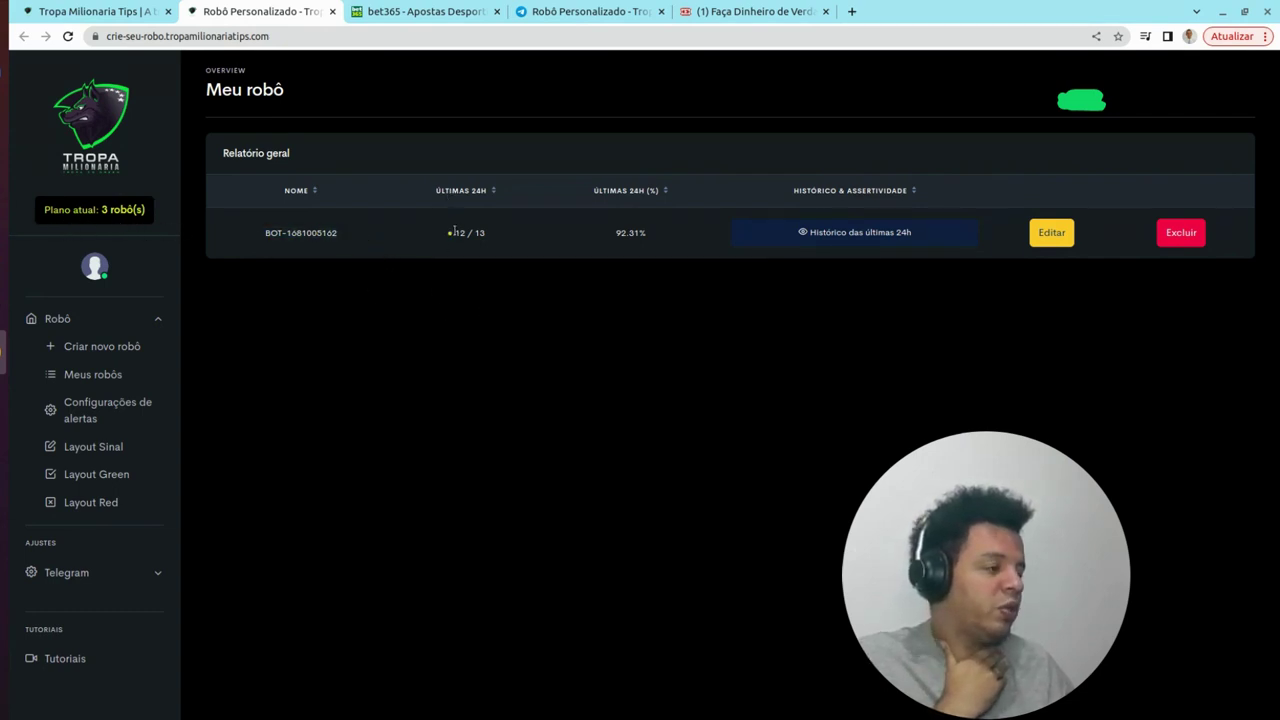
{"action": "left_click_drag", "start_coordinate": [444, 240], "coordinate": [502, 242]}
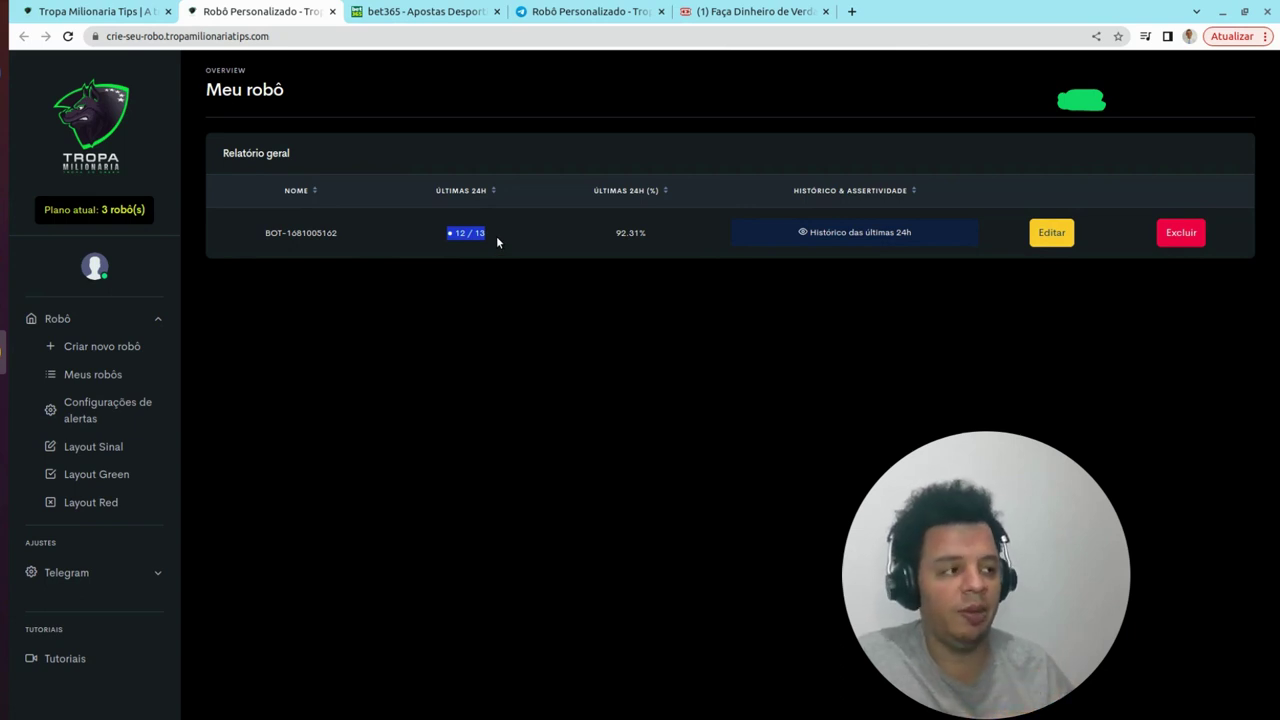
{"action": "left_click", "coordinate": [517, 329]}
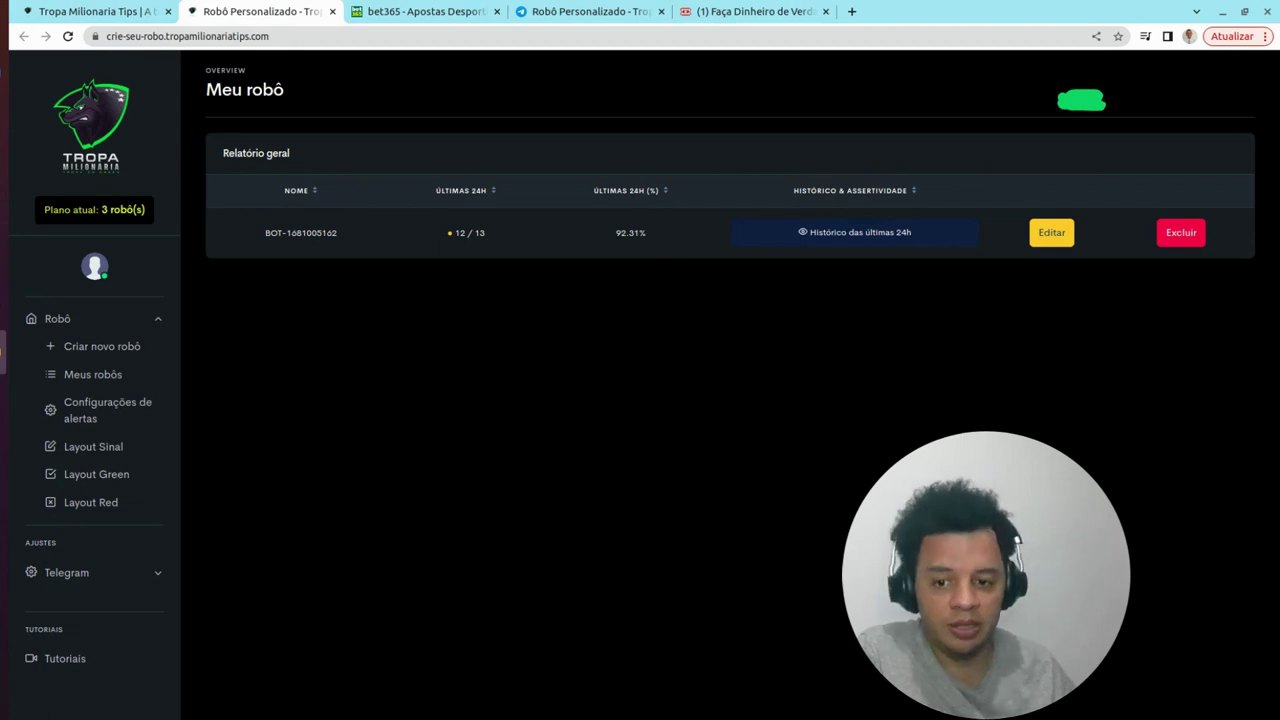
Step: Open the form for creating a new robot and check the leagues it will work in
{"action": "left_click", "coordinate": [105, 348]}
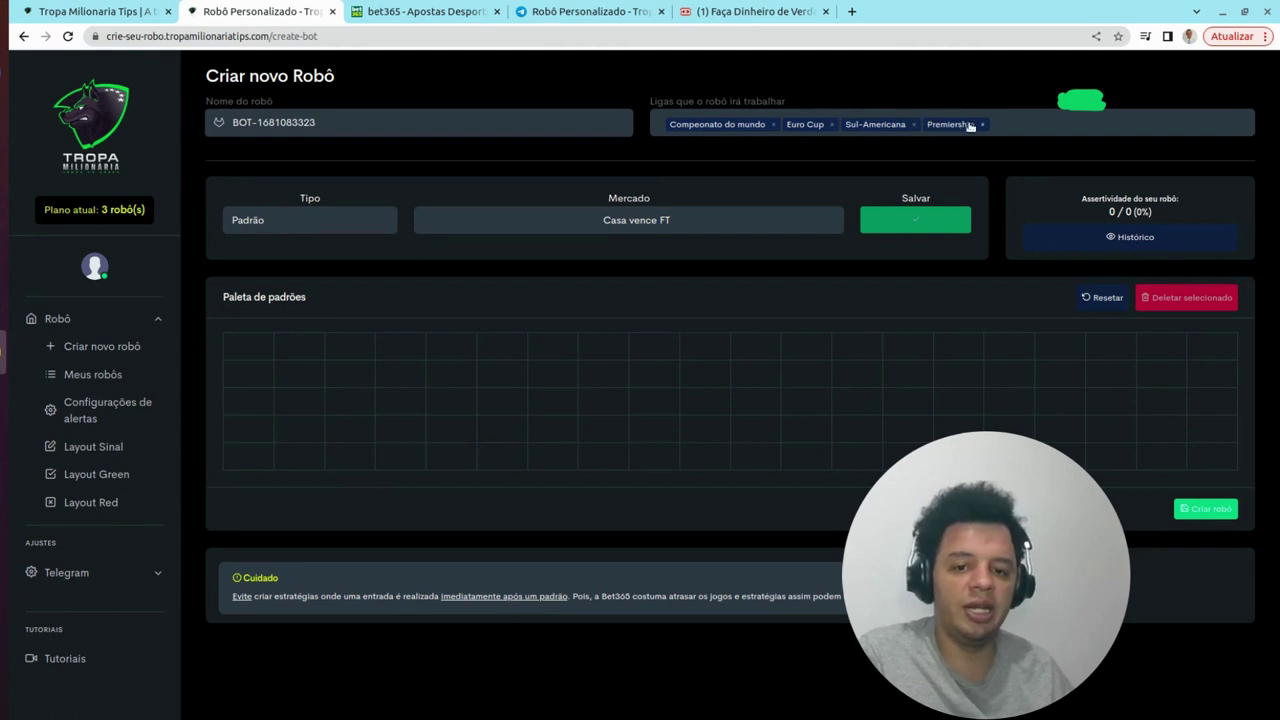
{"action": "left_click", "coordinate": [1028, 122]}
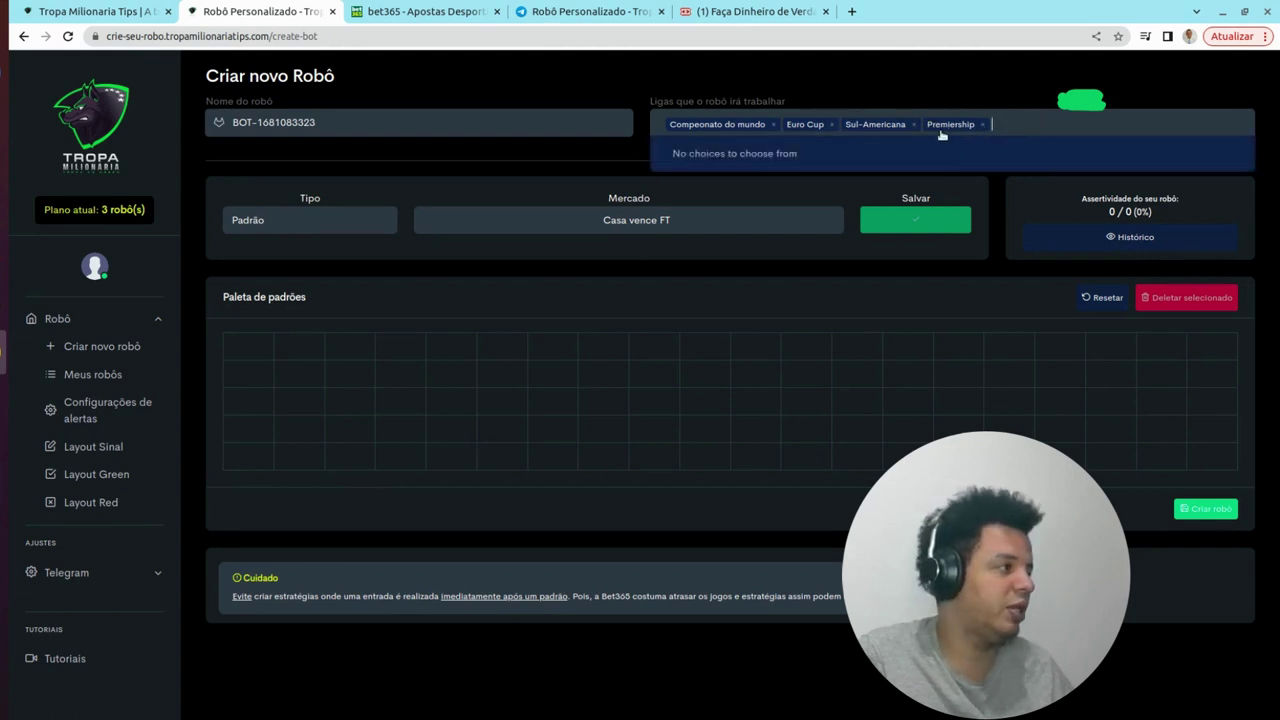
{"action": "left_click", "coordinate": [1075, 115]}
{"action": "left_click", "coordinate": [660, 124]}
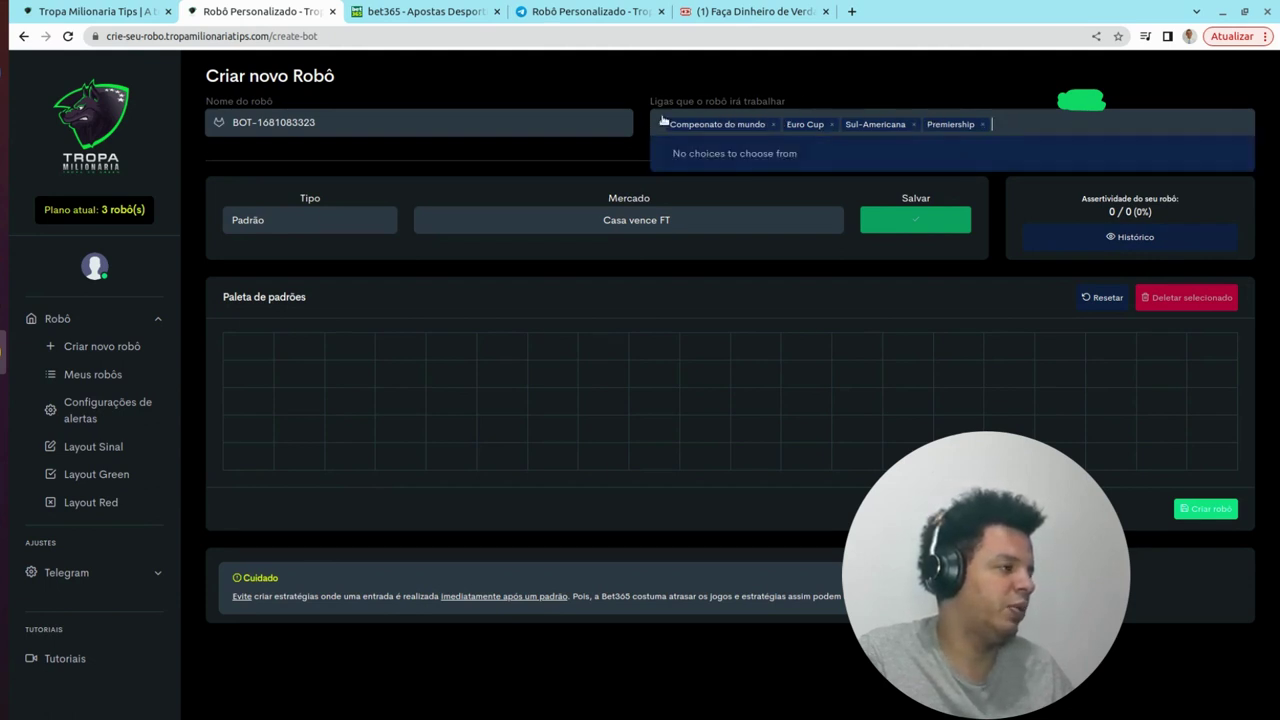
{"action": "left_click", "coordinate": [1071, 70]}
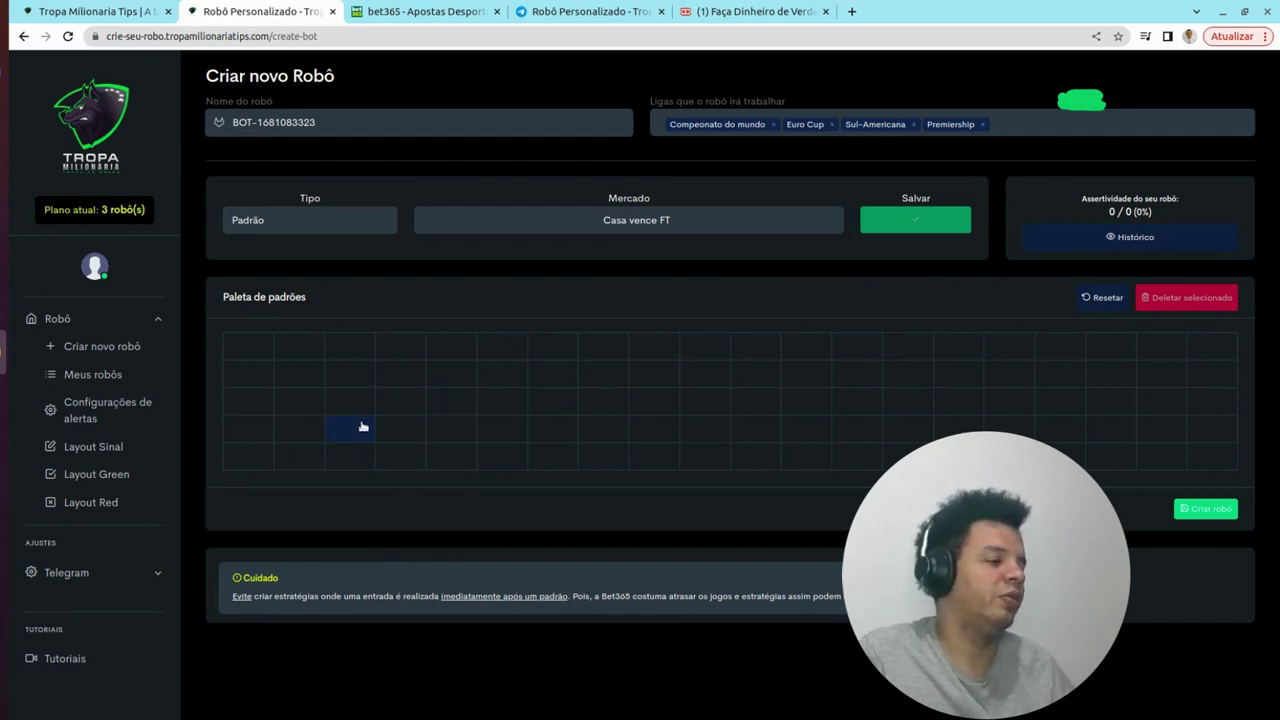
Step: Add a Padrão cell with the market 0x3 FT in row 3, column 4 of the pattern palette
{"action": "left_click", "coordinate": [309, 222]}
{"action": "left_click", "coordinate": [311, 224]}
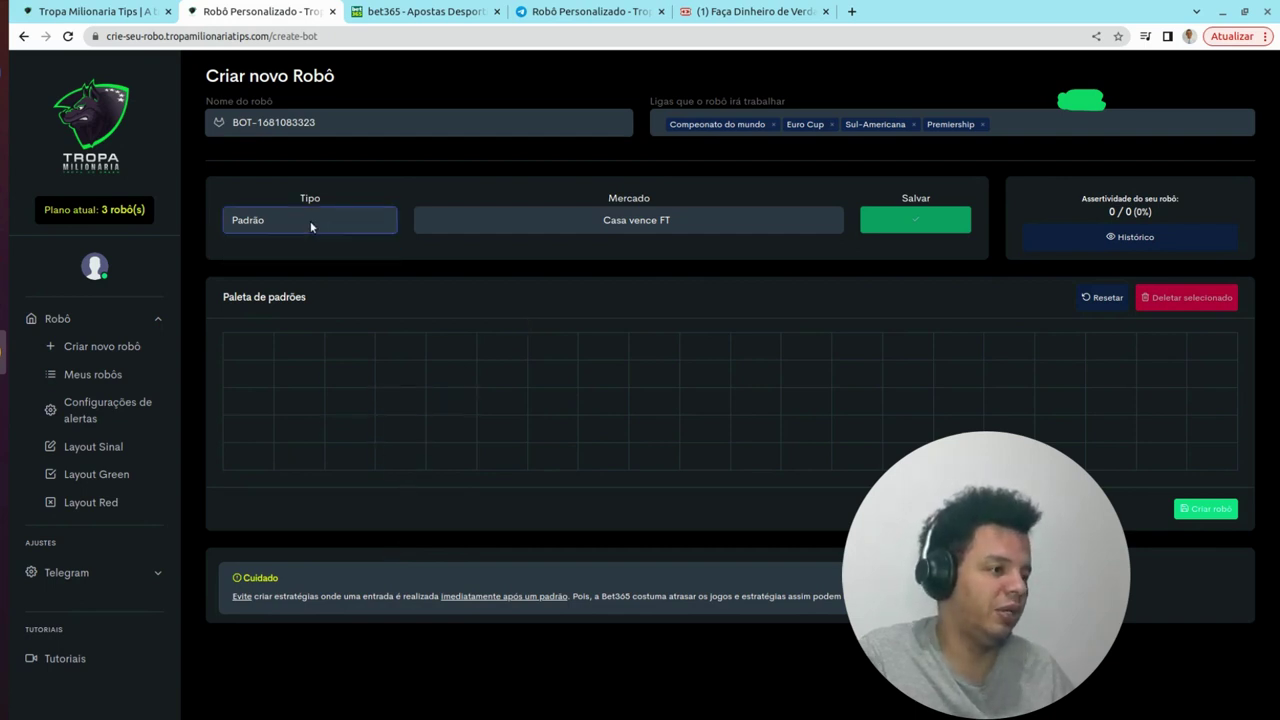
{"action": "left_click", "coordinate": [398, 408]}
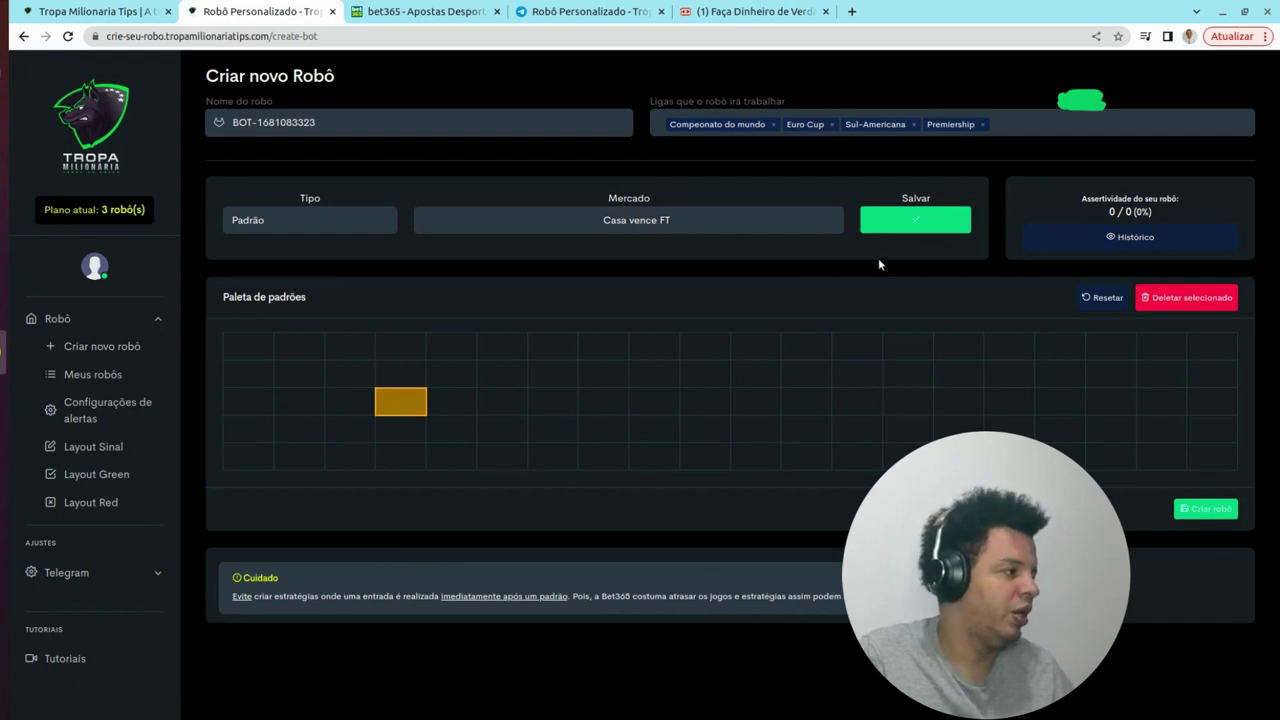
{"action": "left_click", "coordinate": [766, 224]}
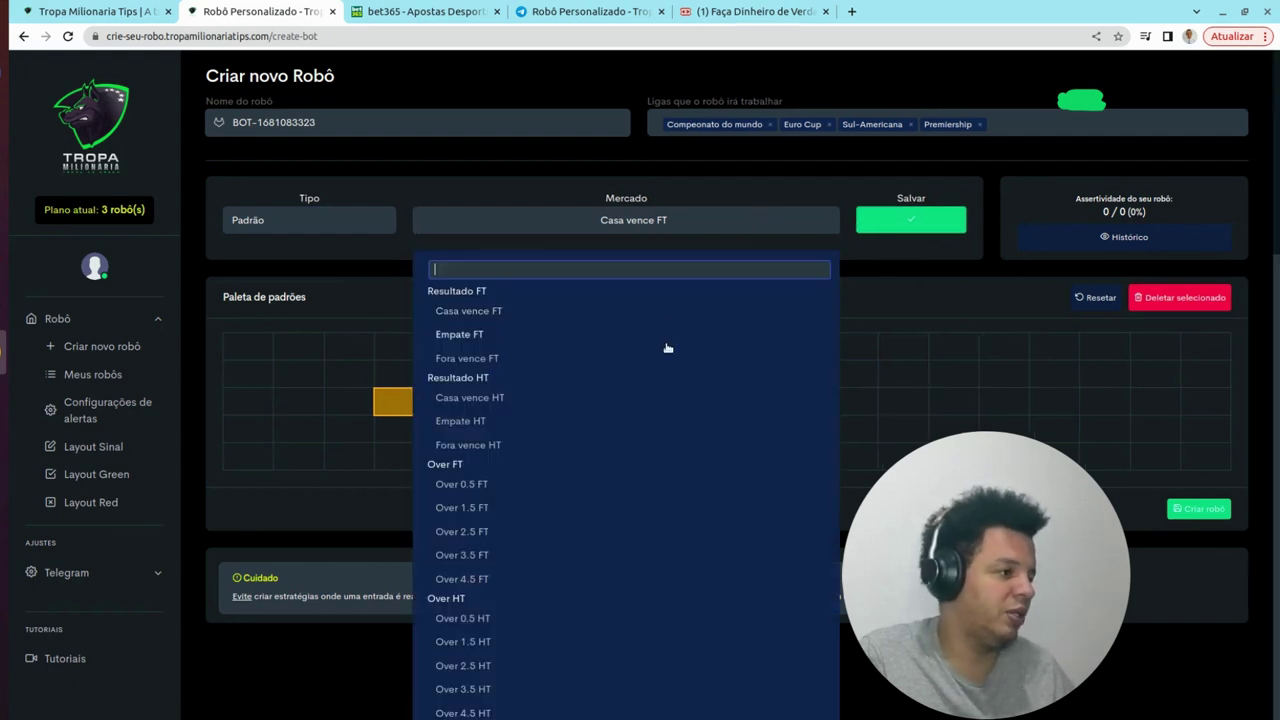
{"action": "scroll", "coordinate": [587, 495], "scroll_direction": "down", "scroll_amount": 3}
{"action": "scroll", "coordinate": [587, 507], "scroll_direction": "down", "scroll_amount": 5}
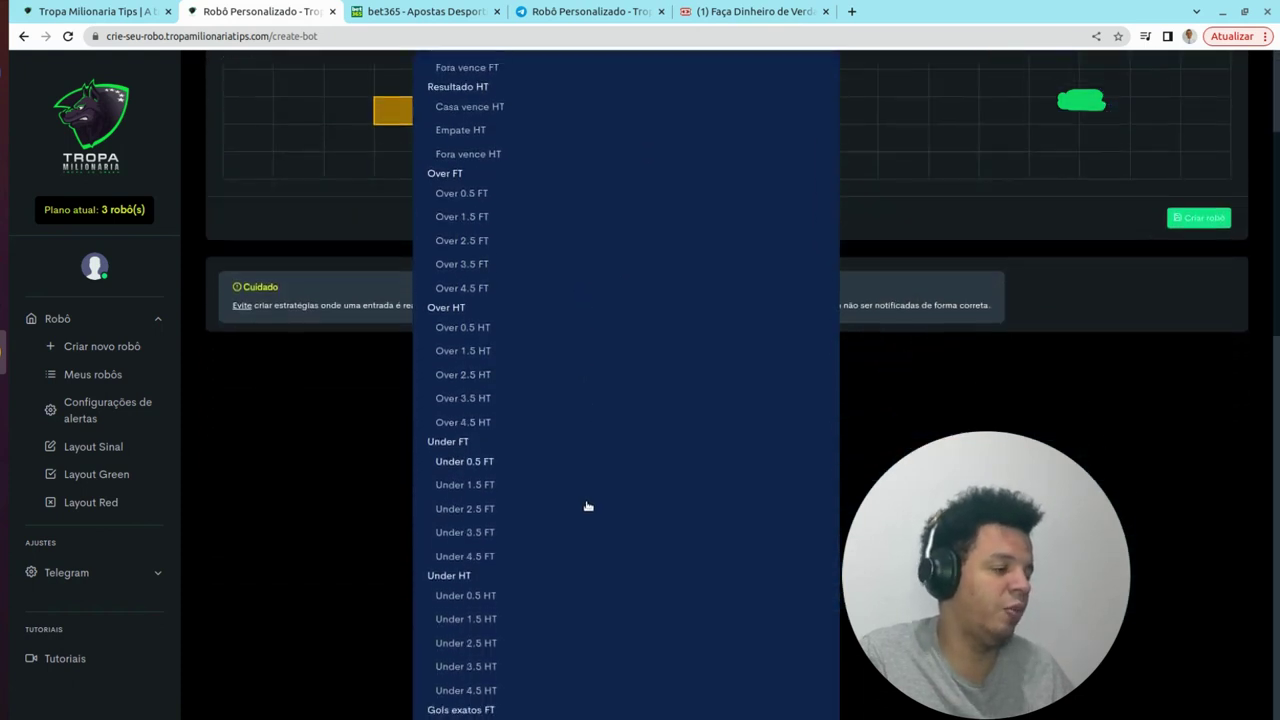
{"action": "scroll", "coordinate": [587, 507], "scroll_direction": "down", "scroll_amount": 5}
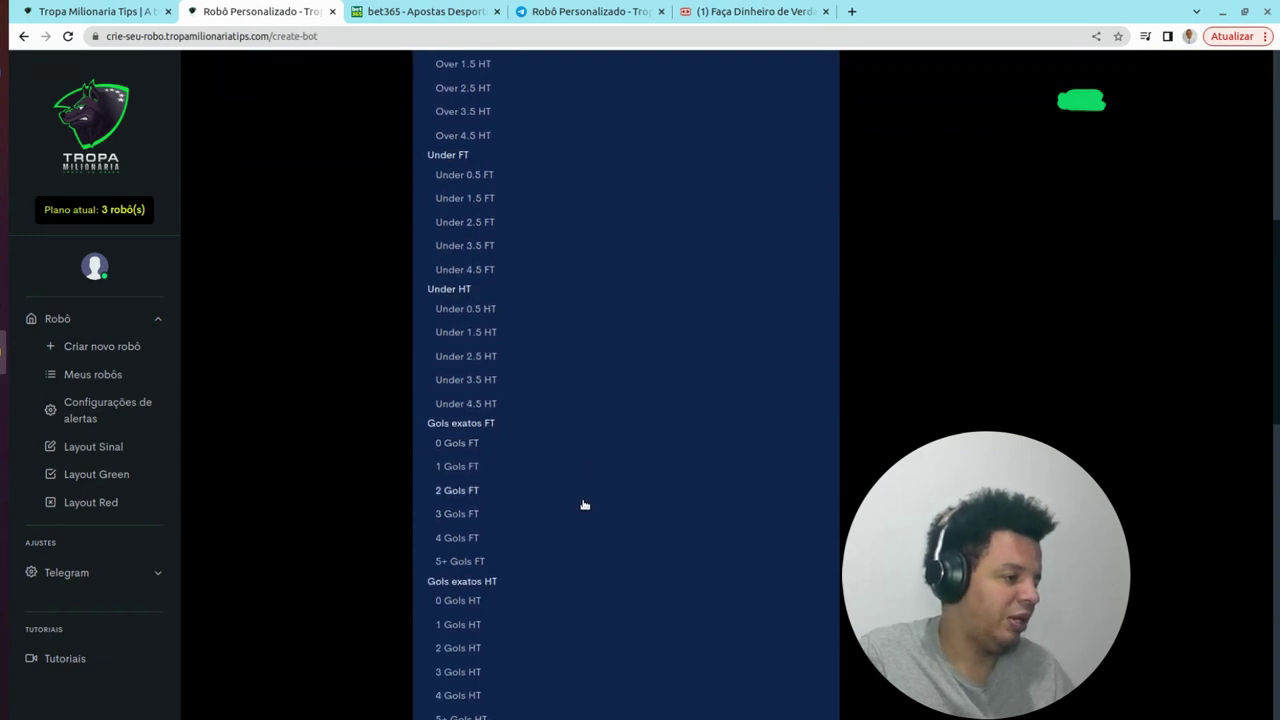
{"action": "scroll", "coordinate": [587, 501], "scroll_direction": "down", "scroll_amount": 6}
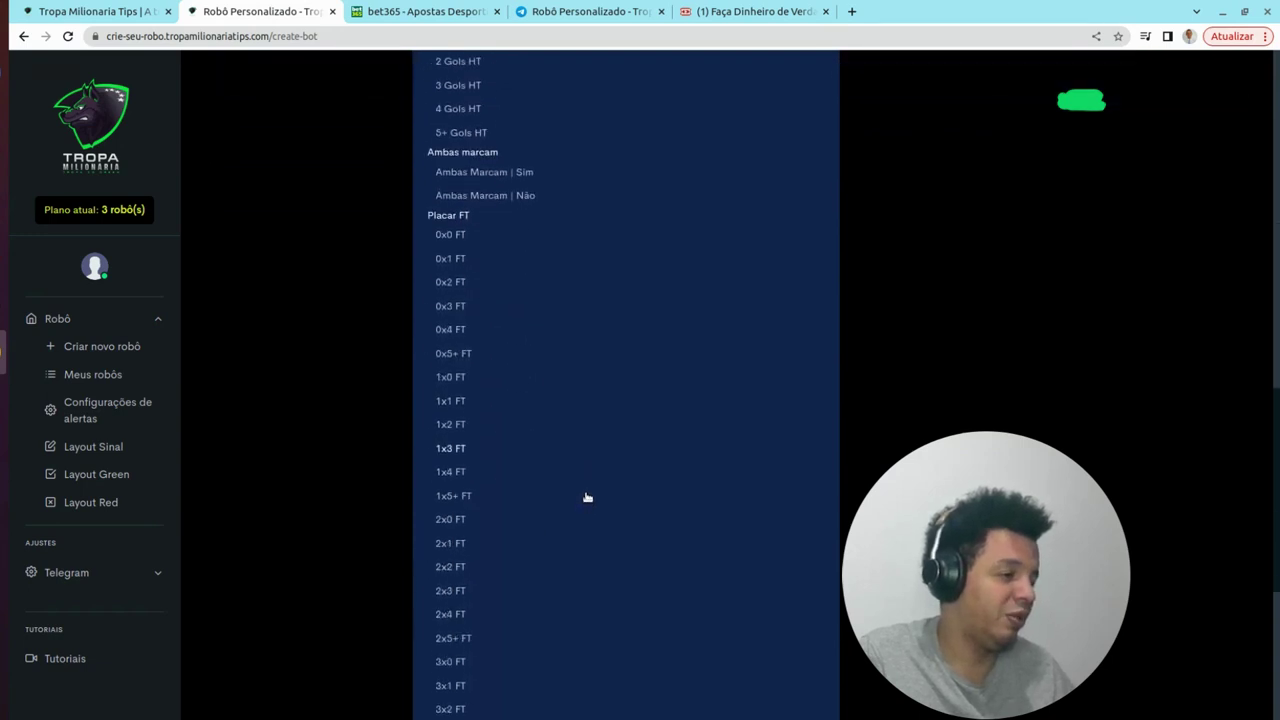
{"action": "left_click", "coordinate": [505, 237]}
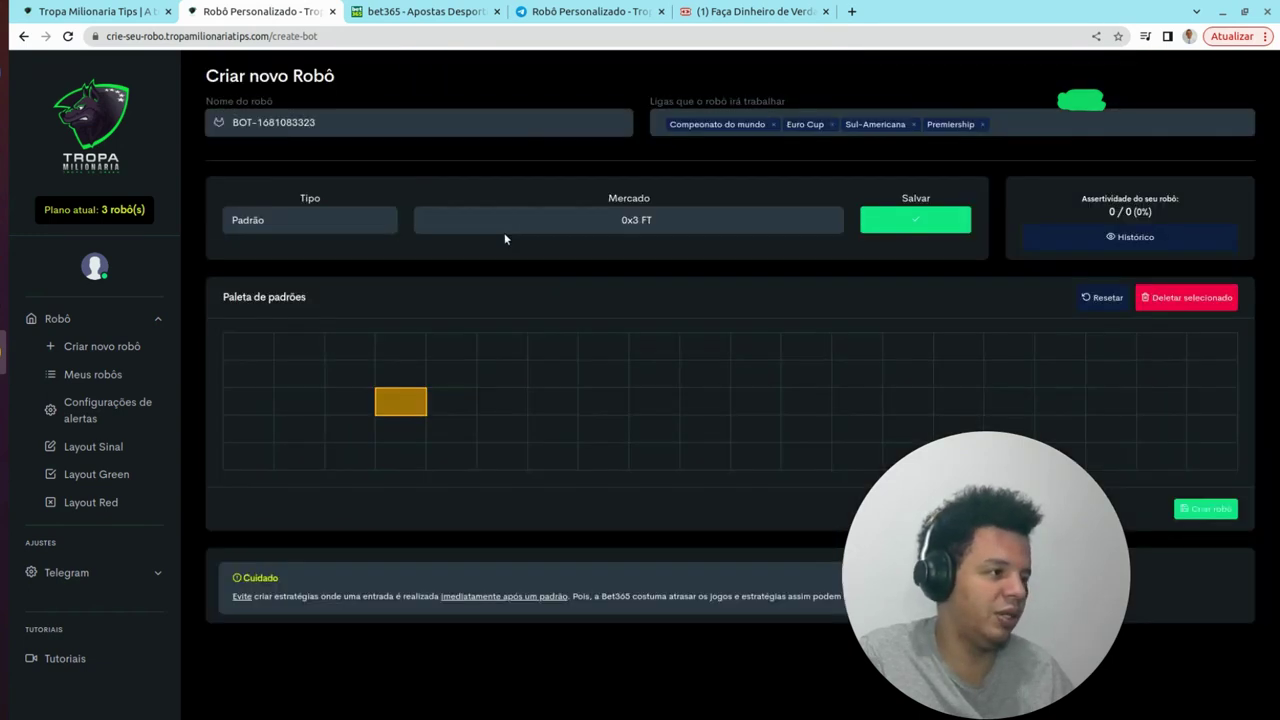
{"action": "left_click", "coordinate": [963, 230]}
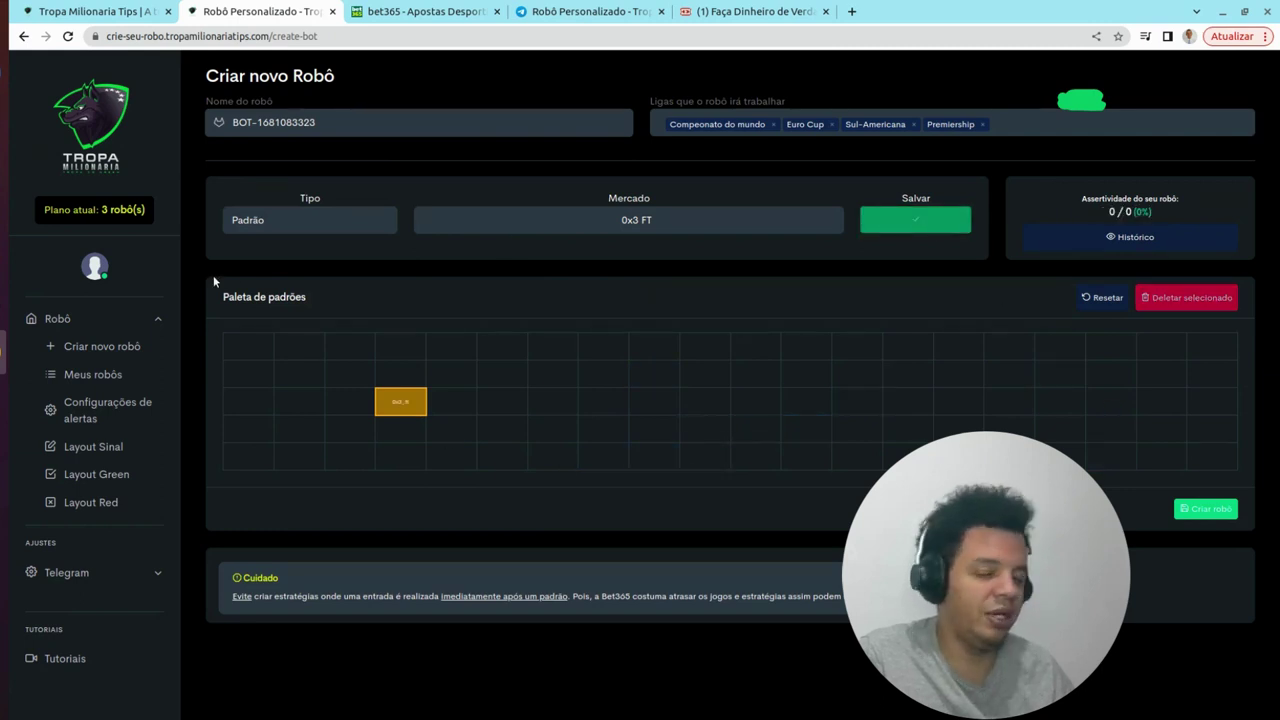
Step: Set the type to Entrada and the market to Over 3.5 FT, and place that entry directly above the 0x3 FT cell
{"action": "left_click", "coordinate": [284, 220]}
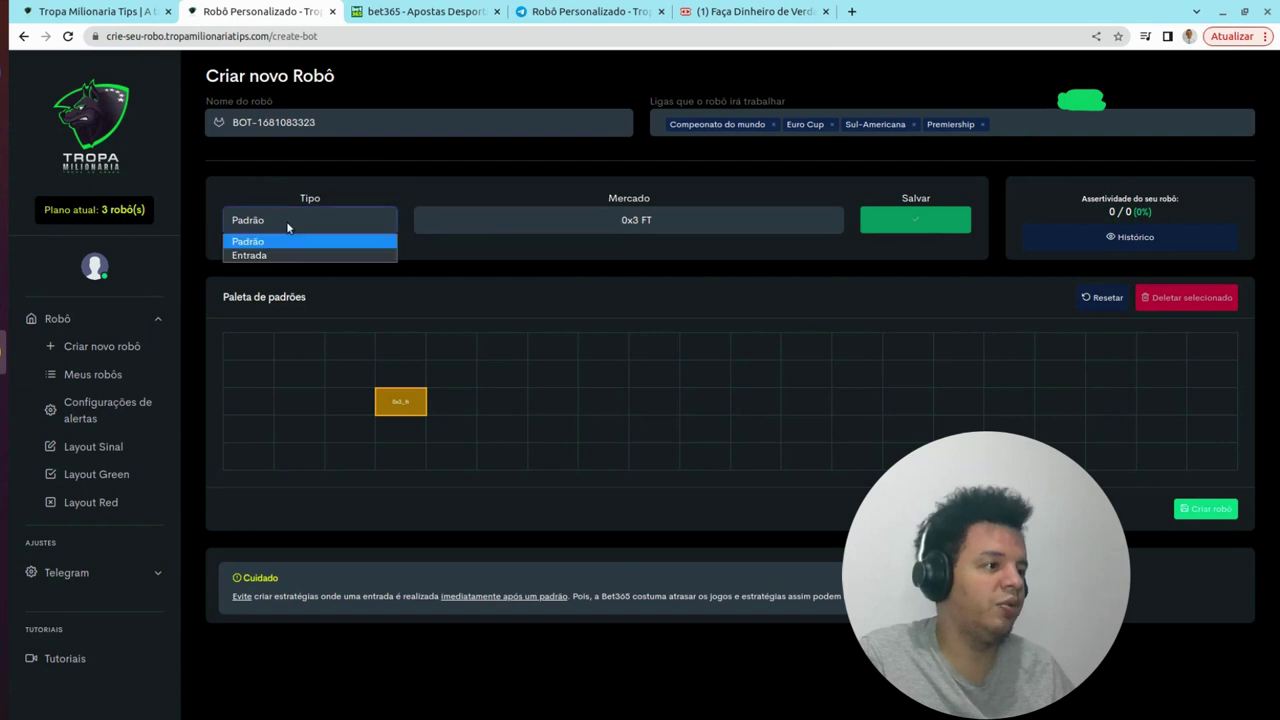
{"action": "left_click", "coordinate": [291, 256]}
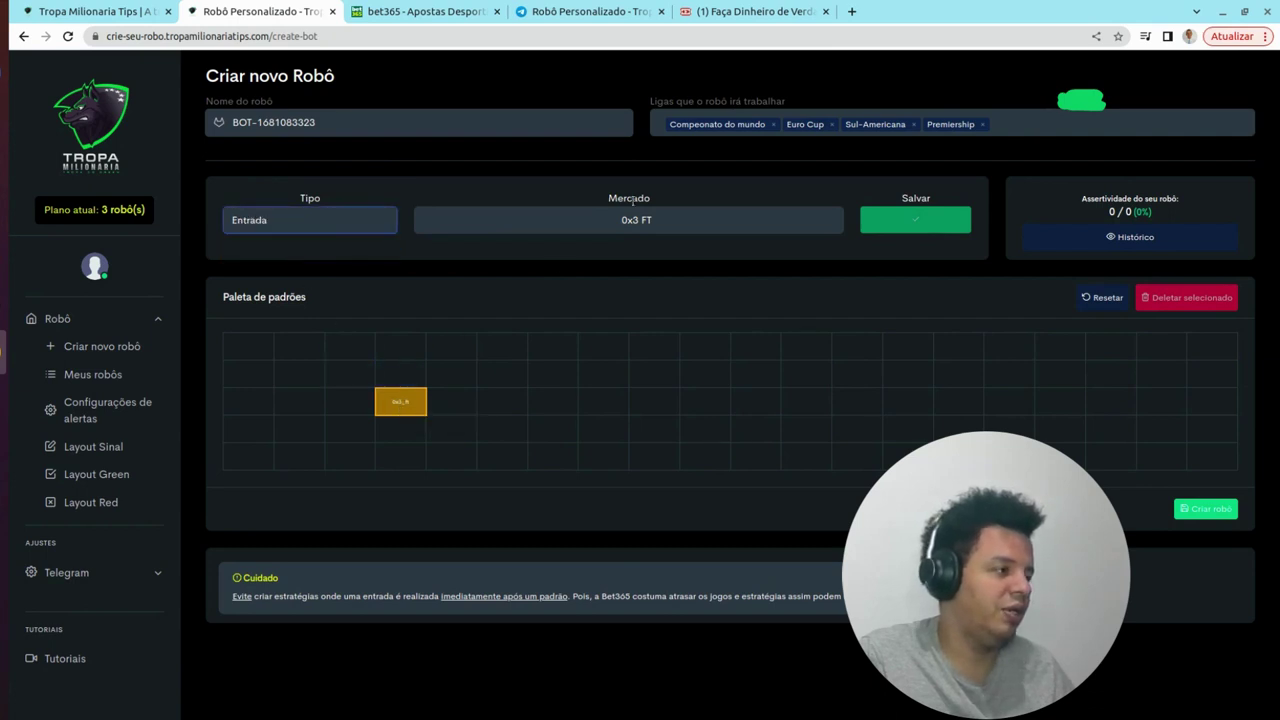
{"action": "left_click", "coordinate": [620, 226]}
{"action": "scroll", "coordinate": [620, 540], "scroll_direction": "down", "scroll_amount": 2}
{"action": "left_click", "coordinate": [596, 479]}
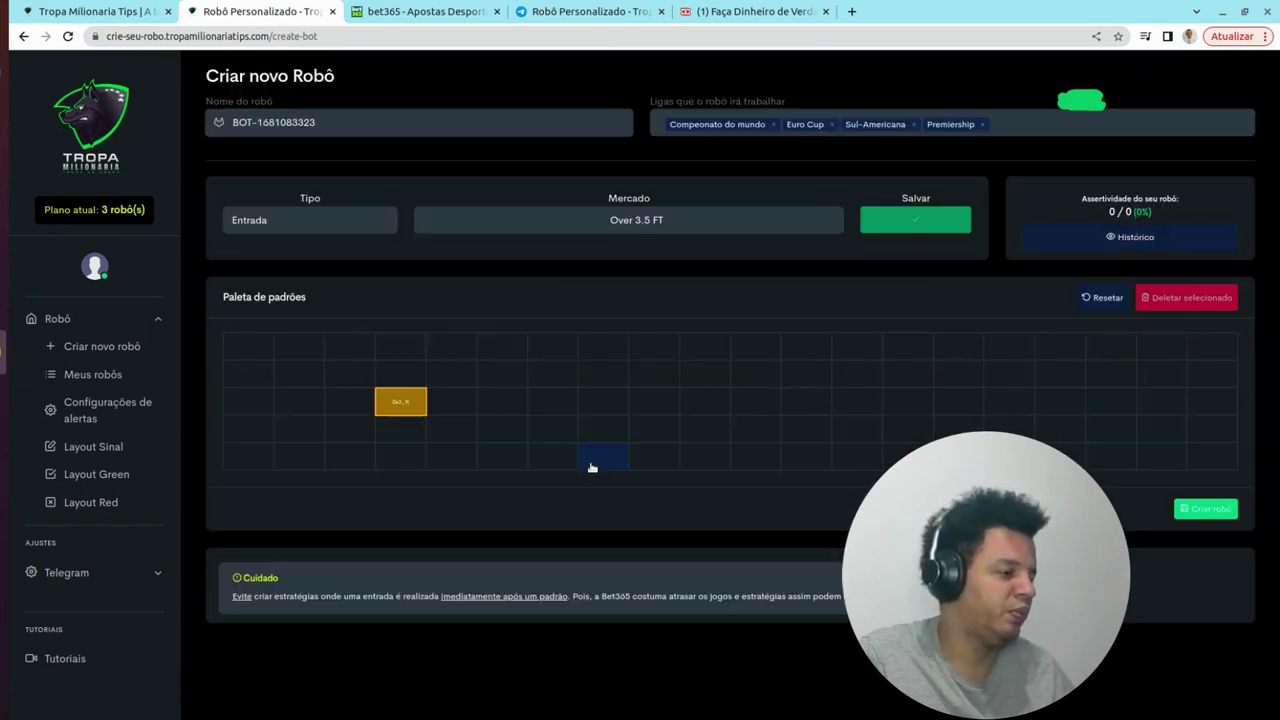
{"action": "left_click", "coordinate": [394, 376]}
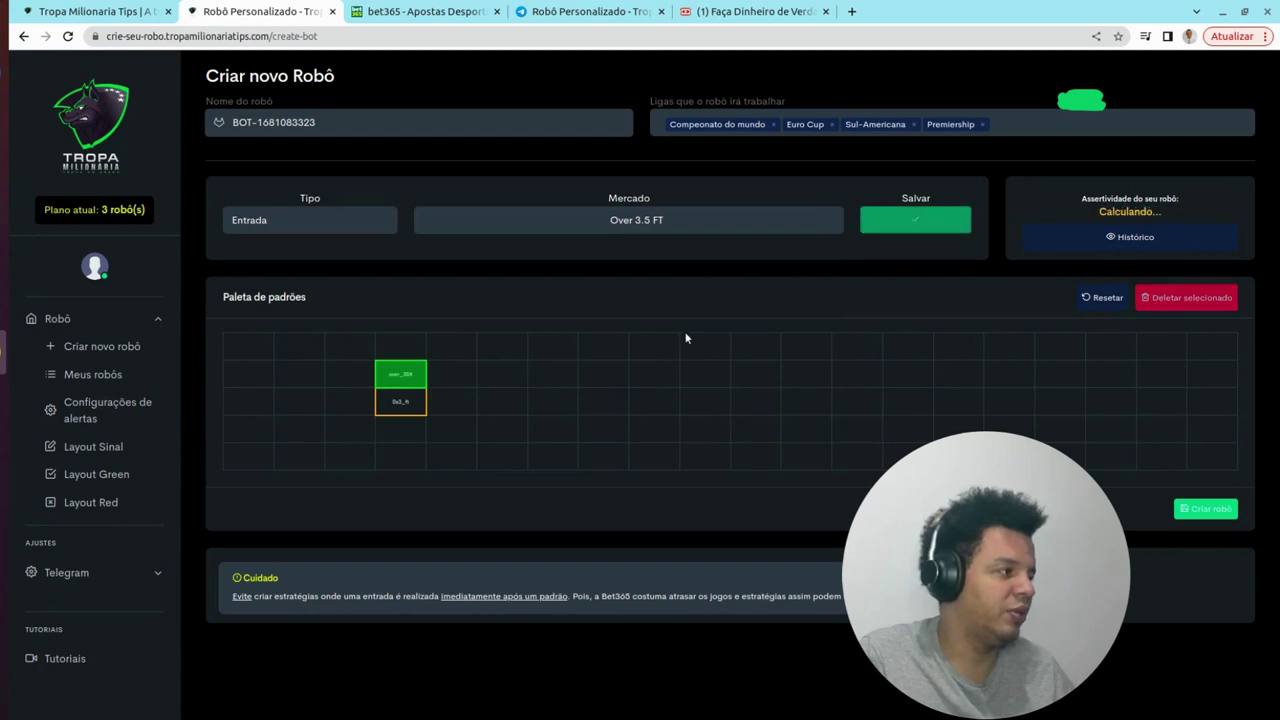
Step: Add three more Over 3.5 FT entries in row 2, columns 5 to 7, of the pattern palette
{"action": "left_click", "coordinate": [466, 375]}
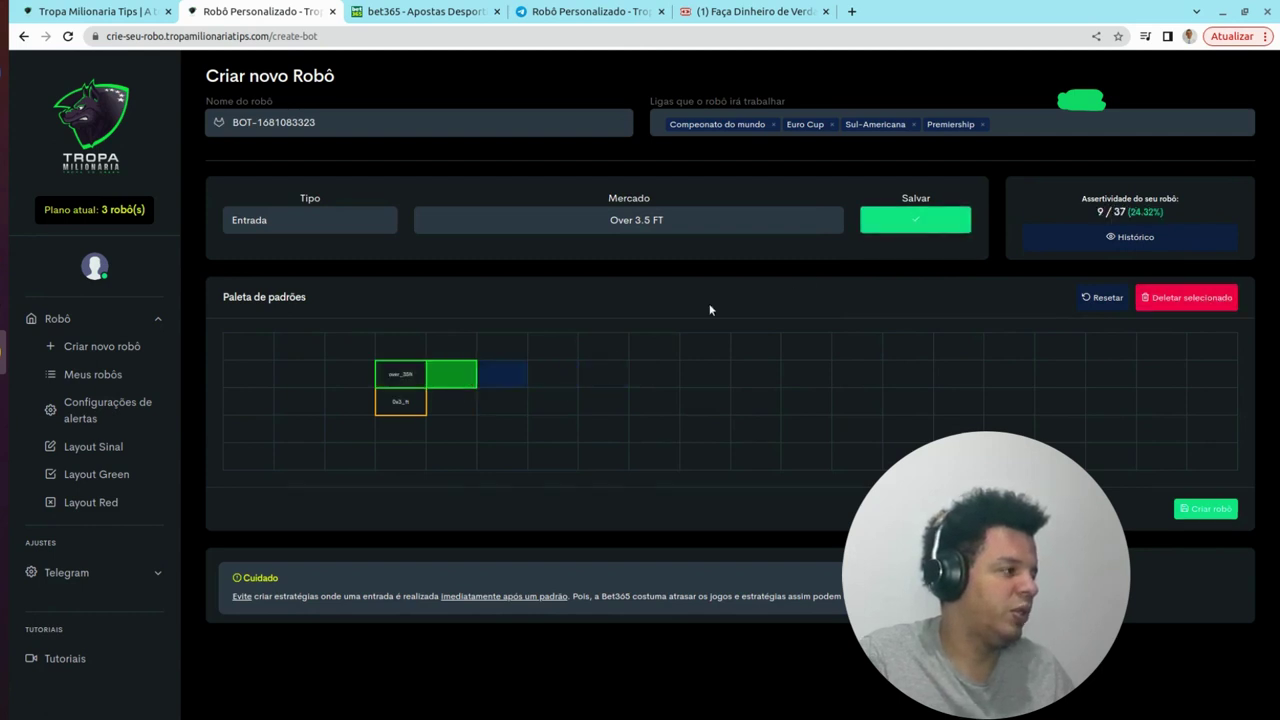
{"action": "left_click", "coordinate": [950, 221]}
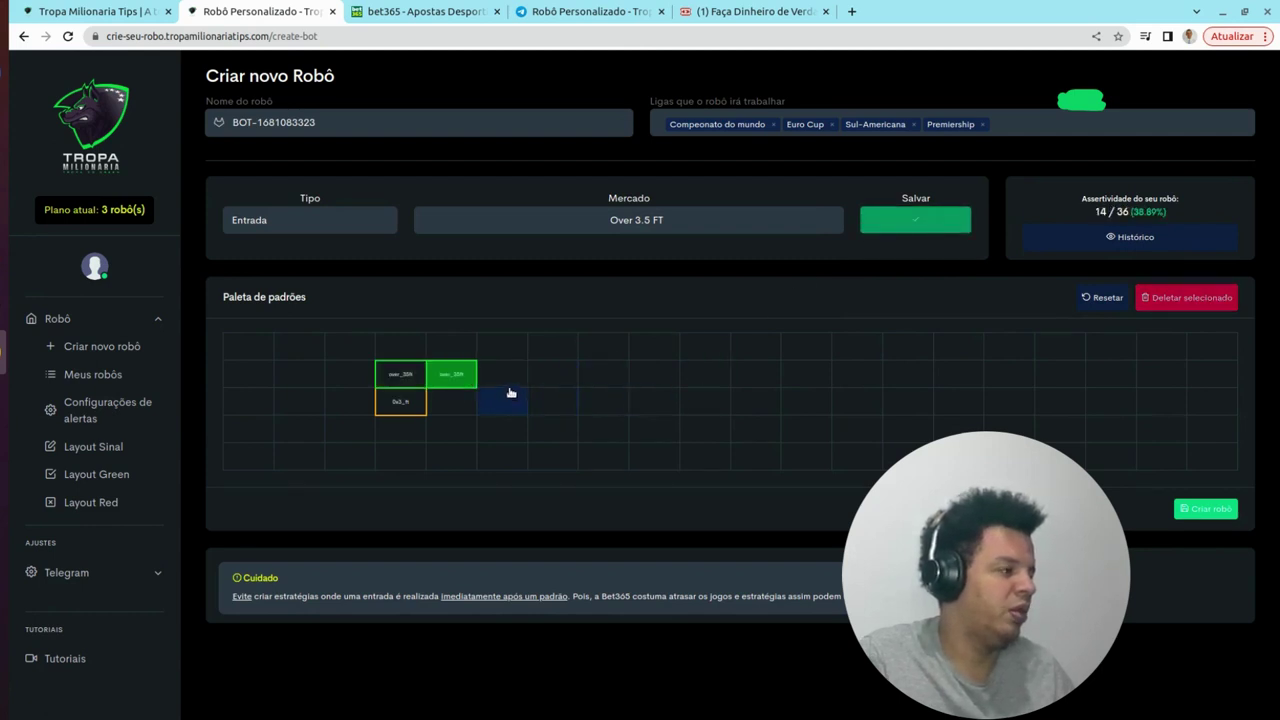
{"action": "left_click", "coordinate": [504, 388]}
{"action": "left_click", "coordinate": [905, 220]}
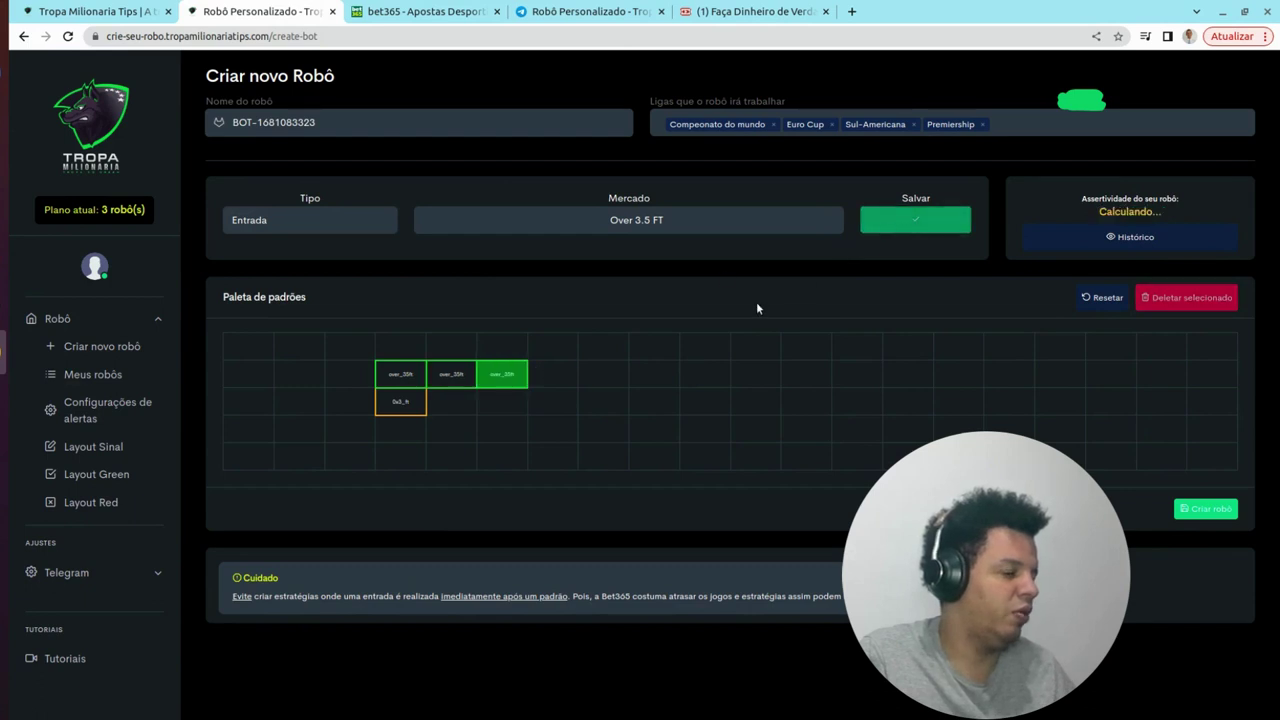
{"action": "left_click", "coordinate": [568, 374]}
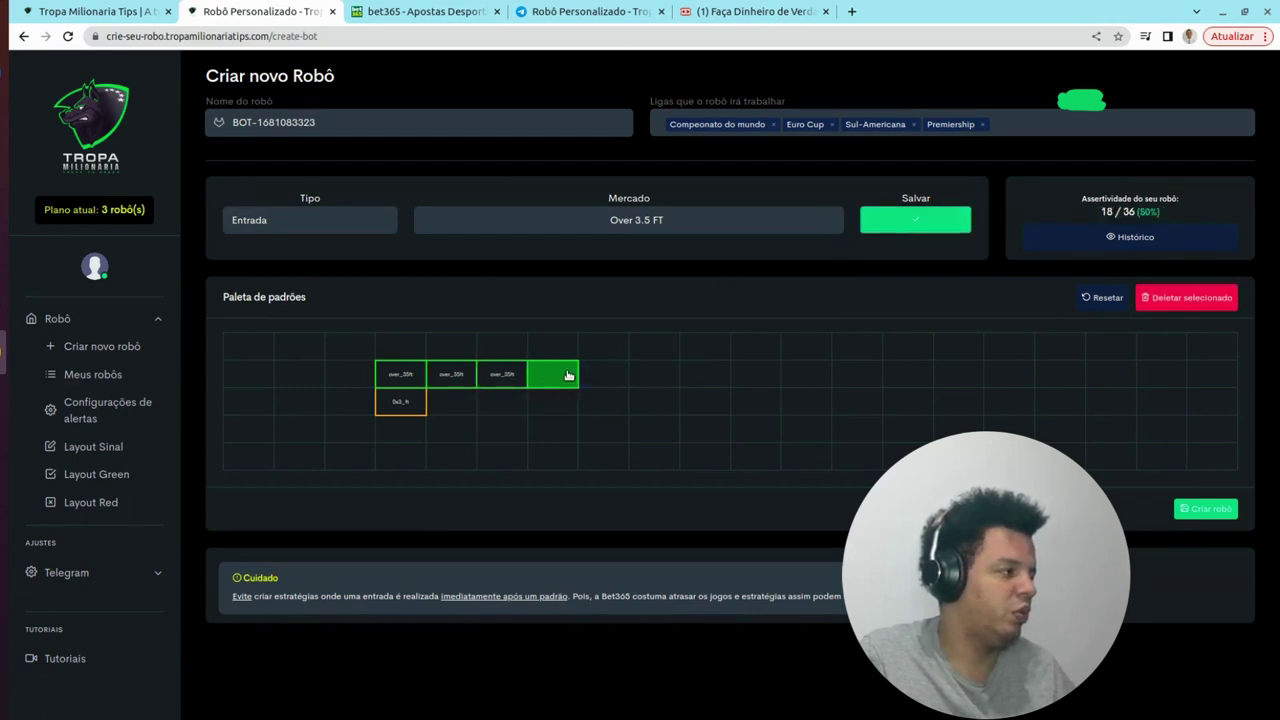
{"action": "left_click", "coordinate": [908, 220]}
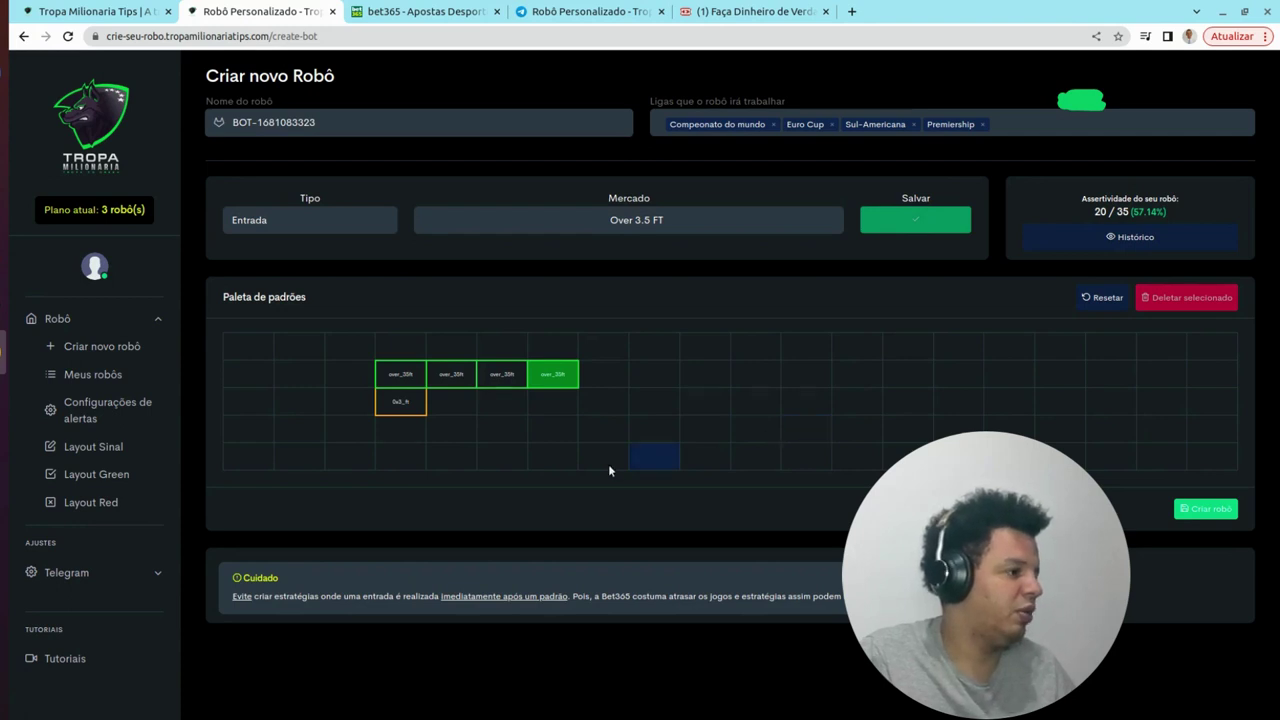
Step: Change the market for the robot's entries to Over 2.5 FT
{"action": "left_click", "coordinate": [604, 226]}
{"action": "scroll", "coordinate": [551, 334], "scroll_direction": "down", "scroll_amount": 3}
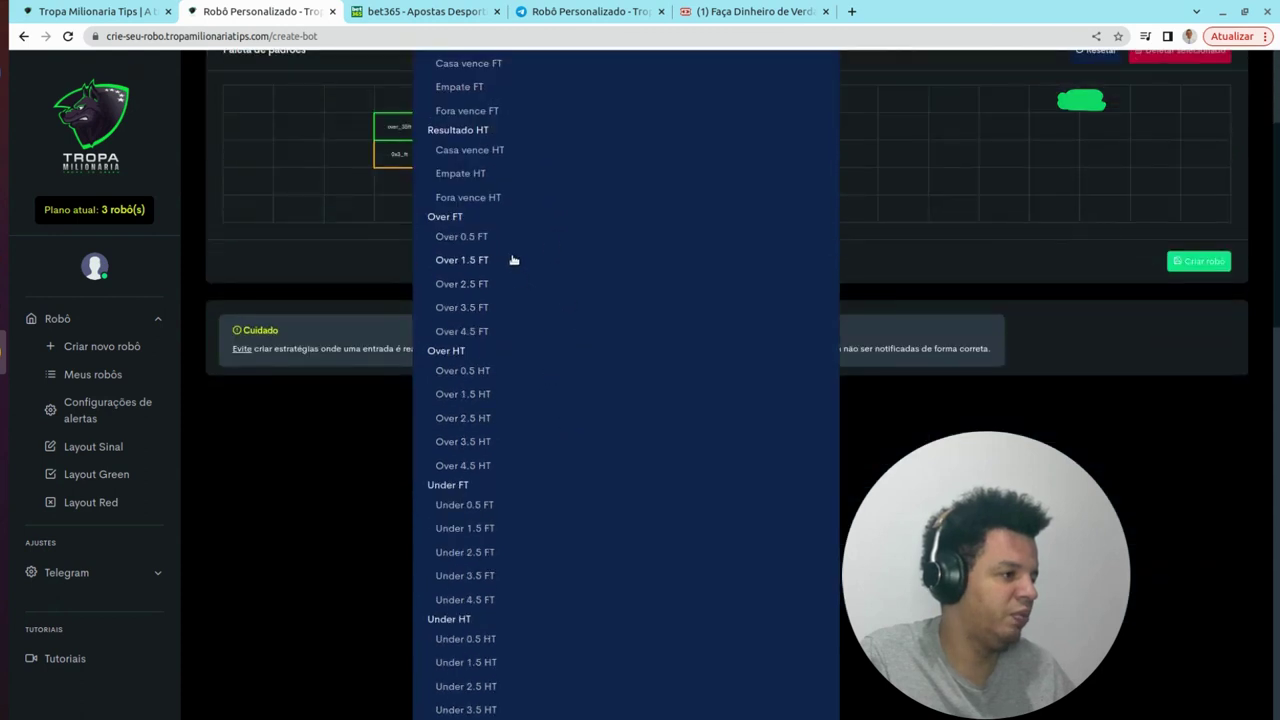
{"action": "left_click", "coordinate": [508, 285]}
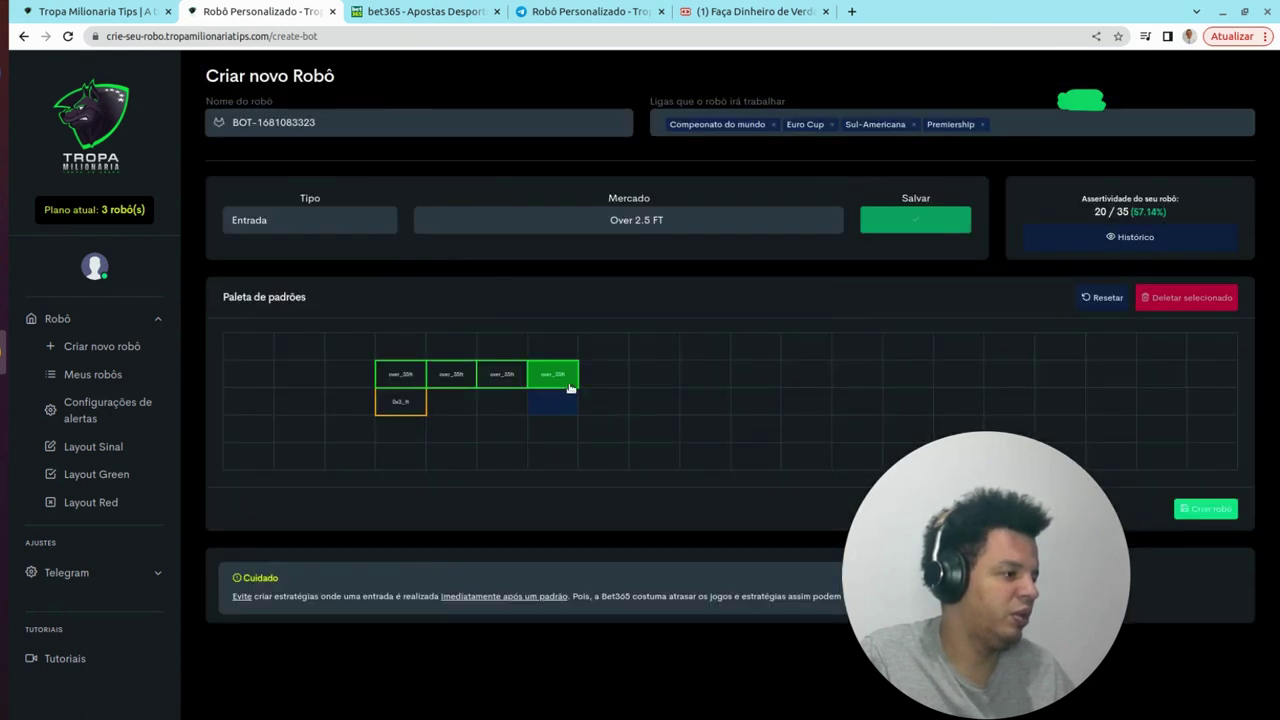
Step: Delete all the Over 3.5 FT entry cells from row 2, keeping only the 0x3 FT pattern cell
{"action": "left_click", "coordinate": [569, 388]}
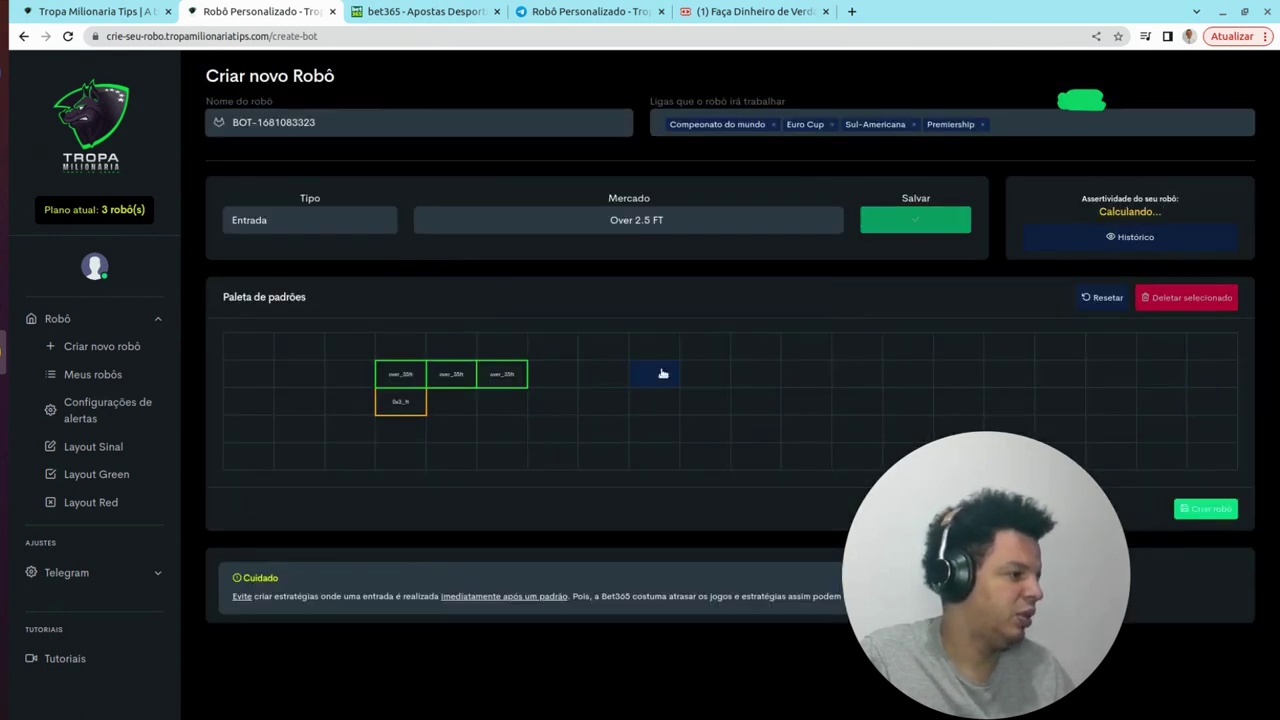
{"action": "left_click", "coordinate": [470, 382]}
{"action": "left_click", "coordinate": [1176, 300]}
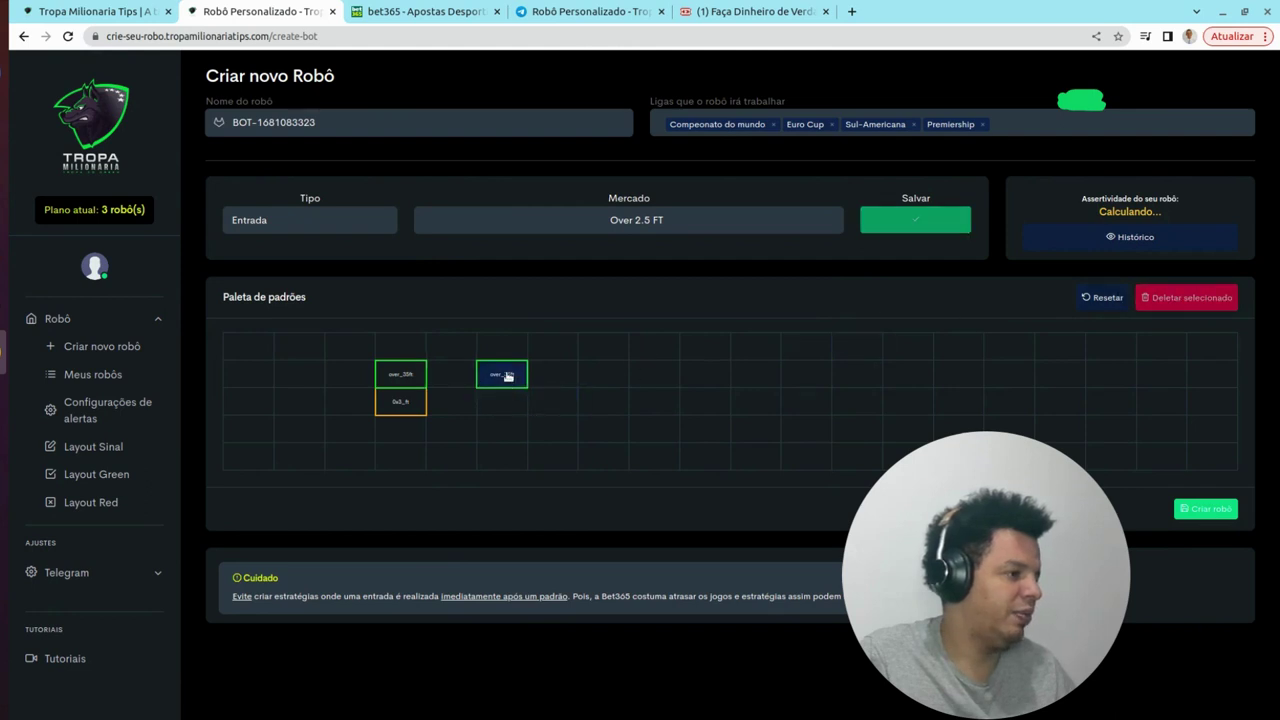
{"action": "left_click", "coordinate": [1185, 298]}
{"action": "left_click", "coordinate": [405, 383]}
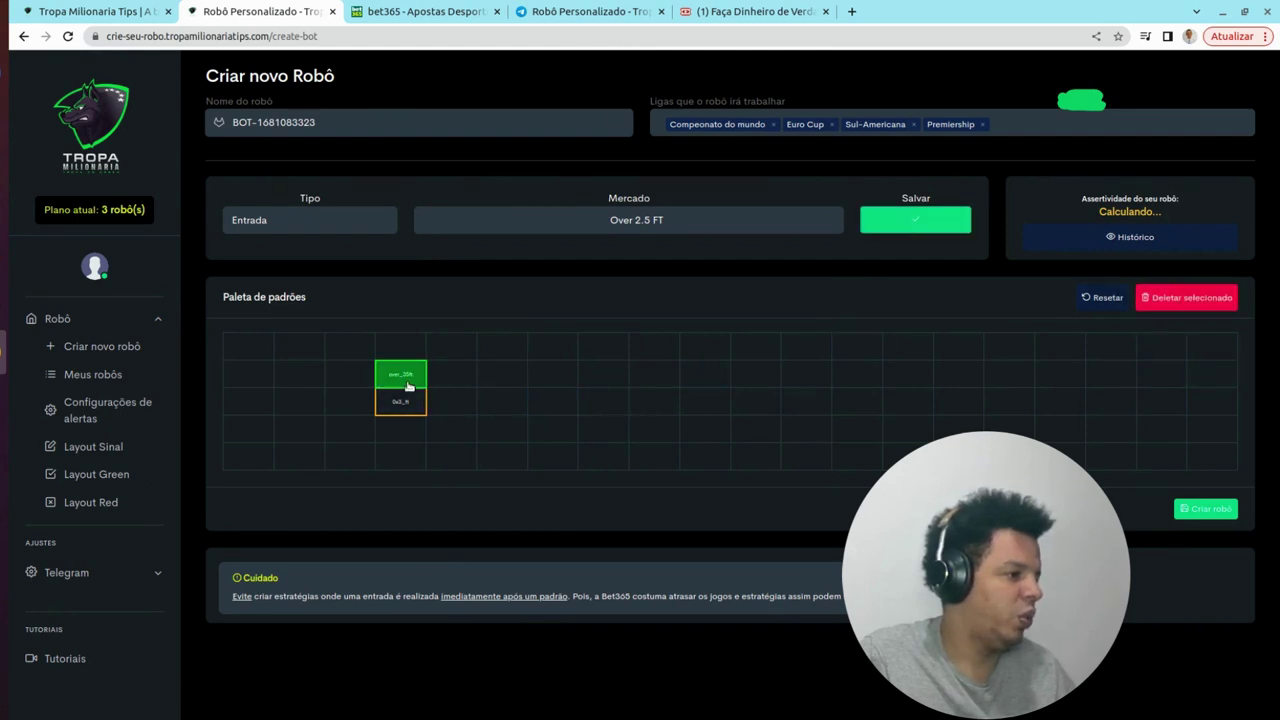
{"action": "left_click", "coordinate": [1166, 296]}
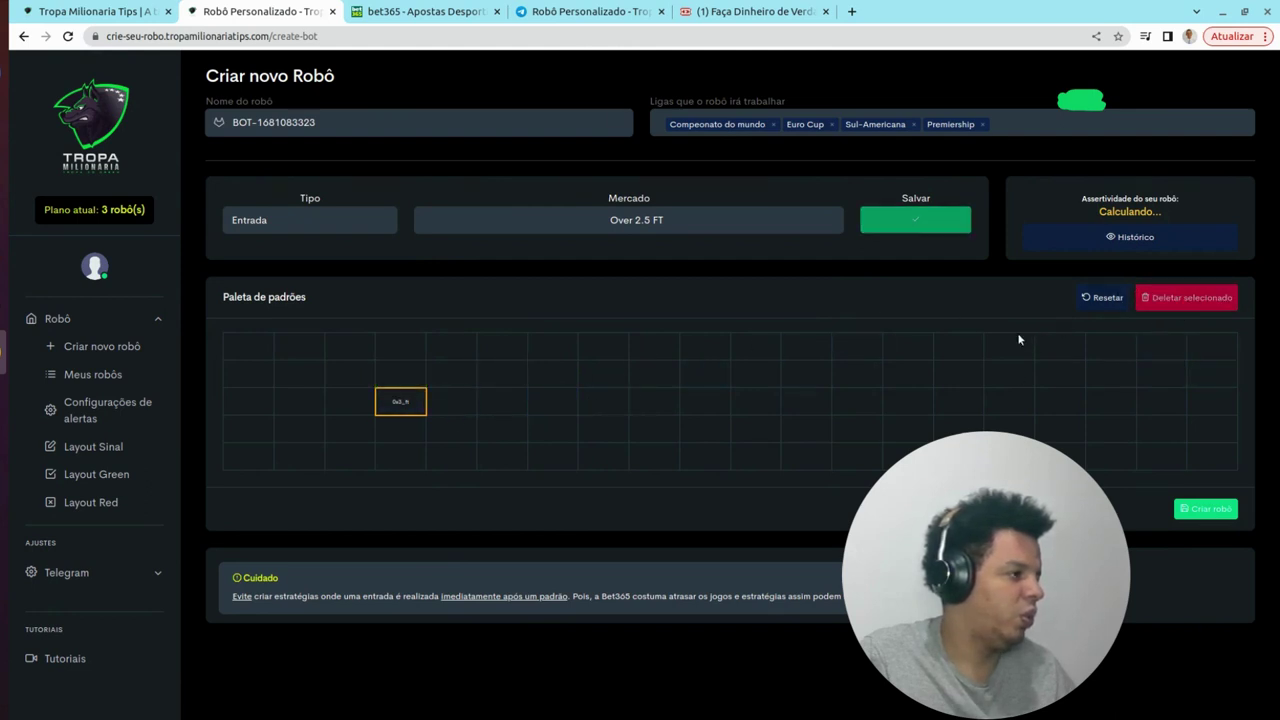
Step: Add four Over 2.5 FT entries in row 2, columns 4 to 7, of the pattern palette, starting directly above the 0x3 FT cell
{"action": "left_click", "coordinate": [412, 375]}
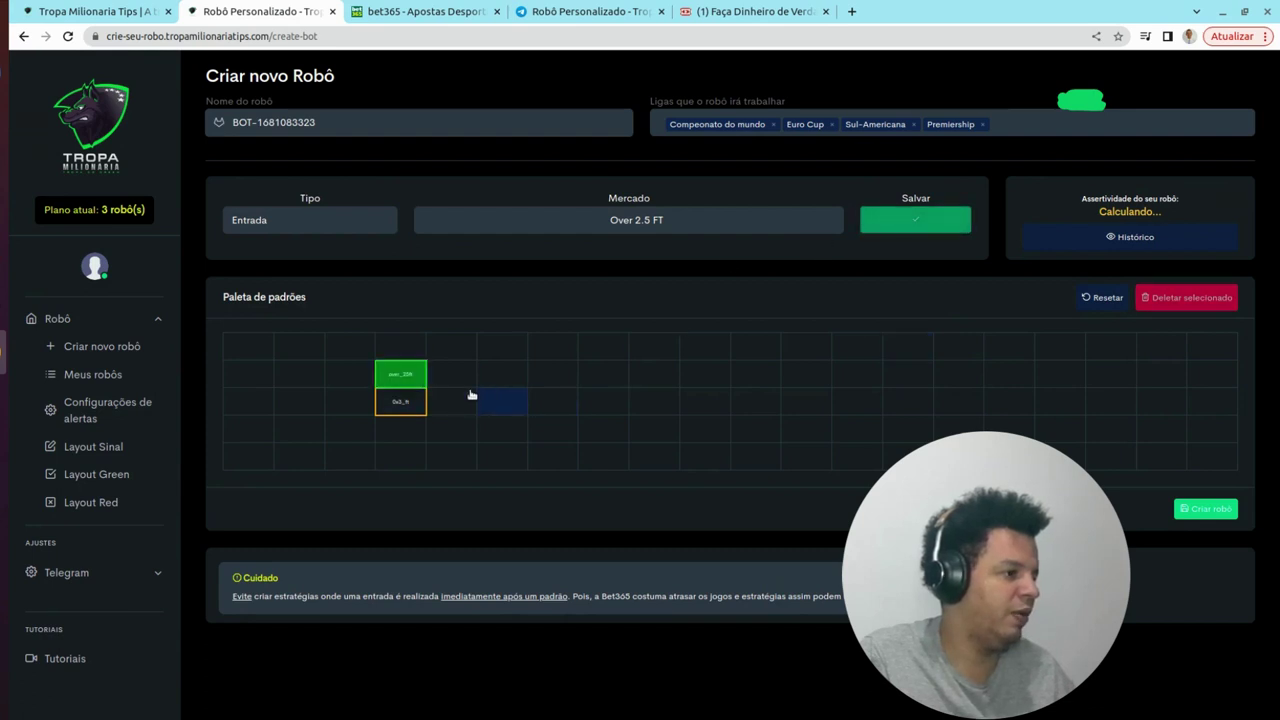
{"action": "left_click", "coordinate": [465, 382]}
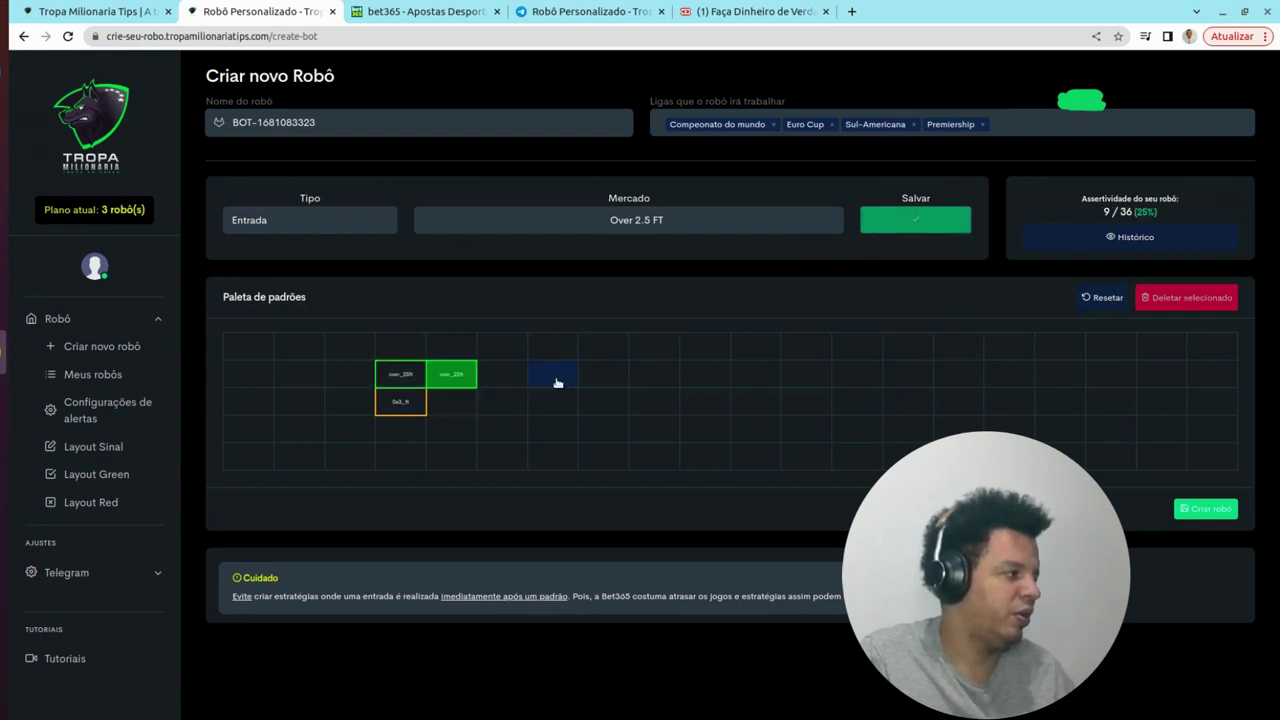
{"action": "left_click", "coordinate": [502, 378]}
{"action": "left_click", "coordinate": [905, 225]}
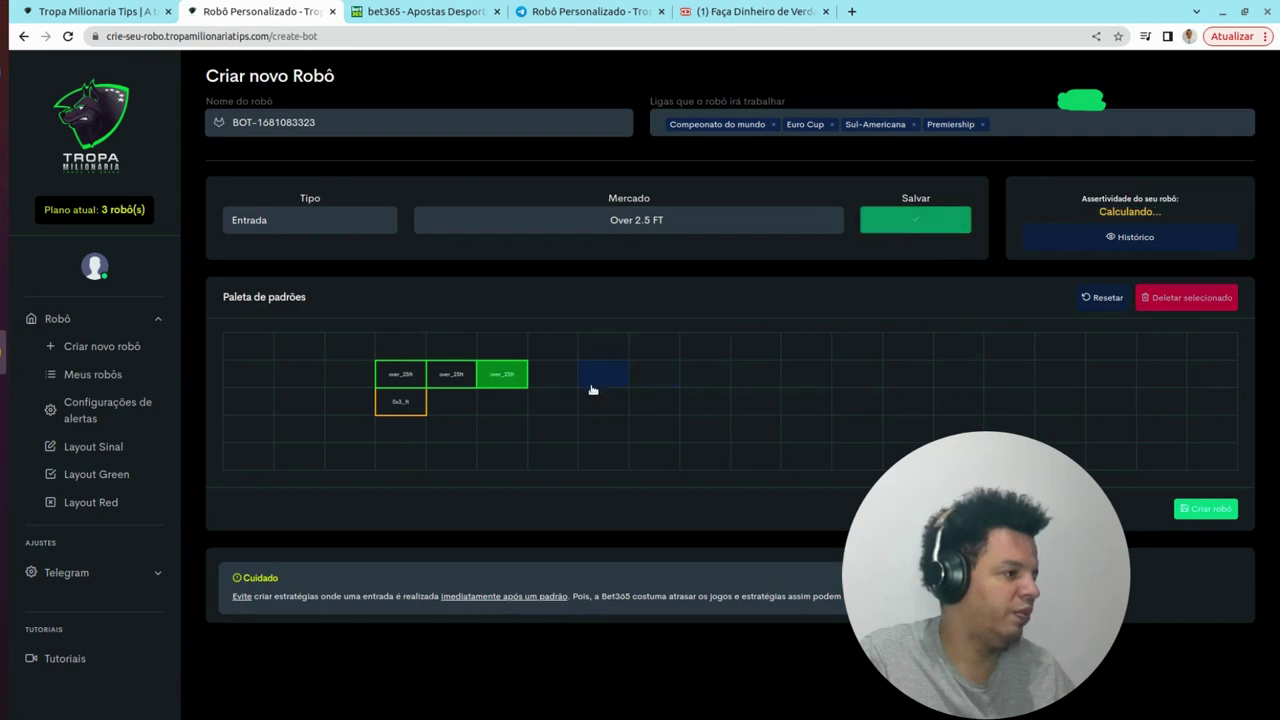
{"action": "left_click", "coordinate": [593, 385]}
{"action": "left_click", "coordinate": [938, 228]}
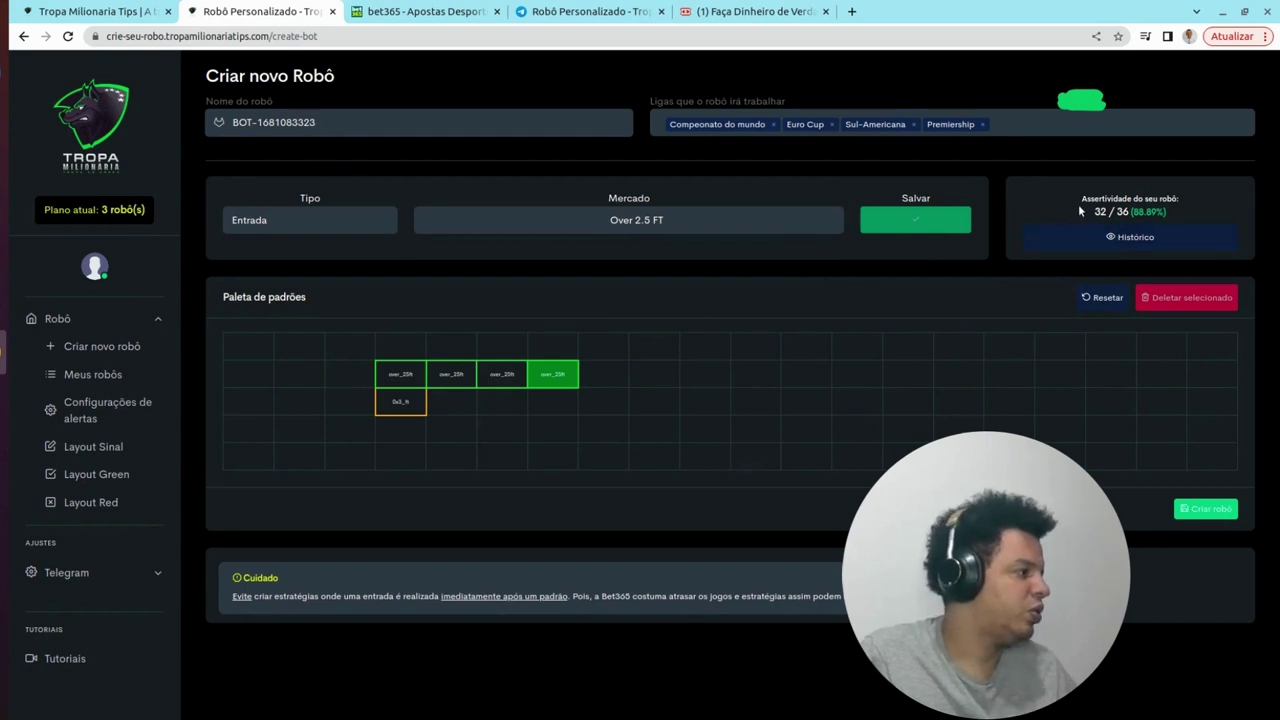
Step: Review the robot's history and assertiveness for the last 24 hours across all selected leagues, and close the history
{"action": "left_click", "coordinate": [1095, 237]}
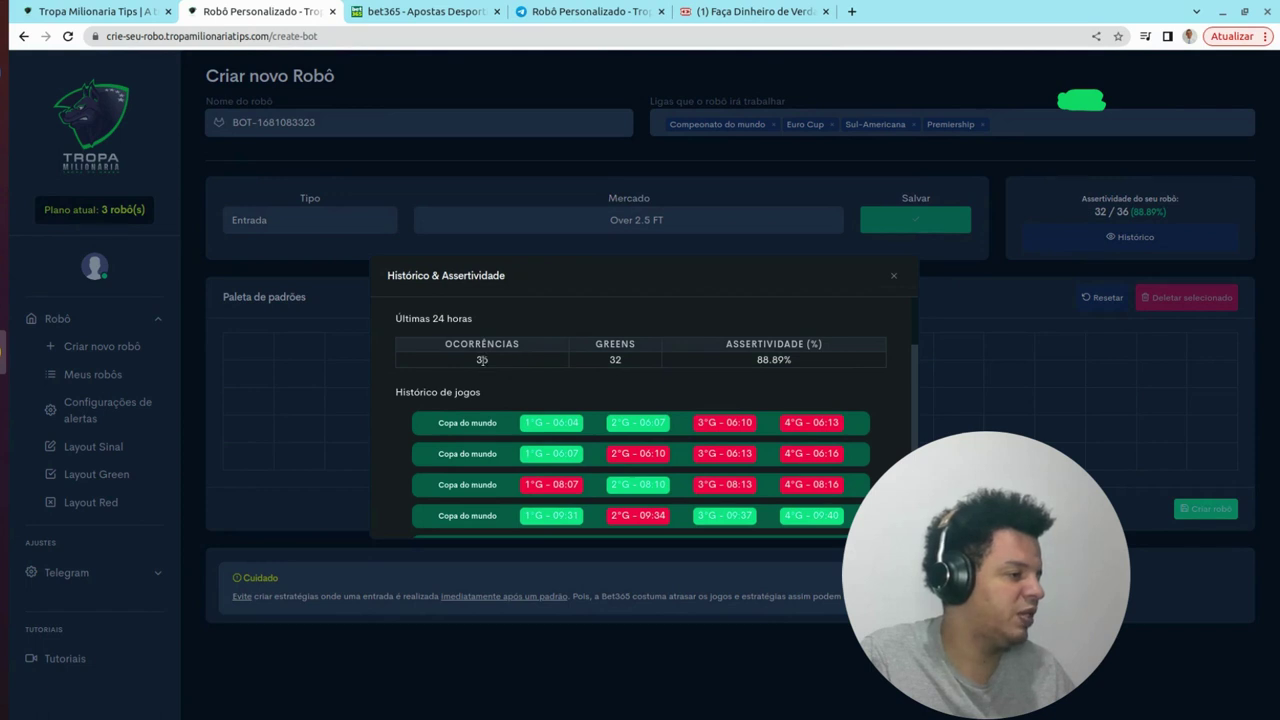
{"action": "scroll", "coordinate": [790, 440], "scroll_direction": "down", "scroll_amount": 1}
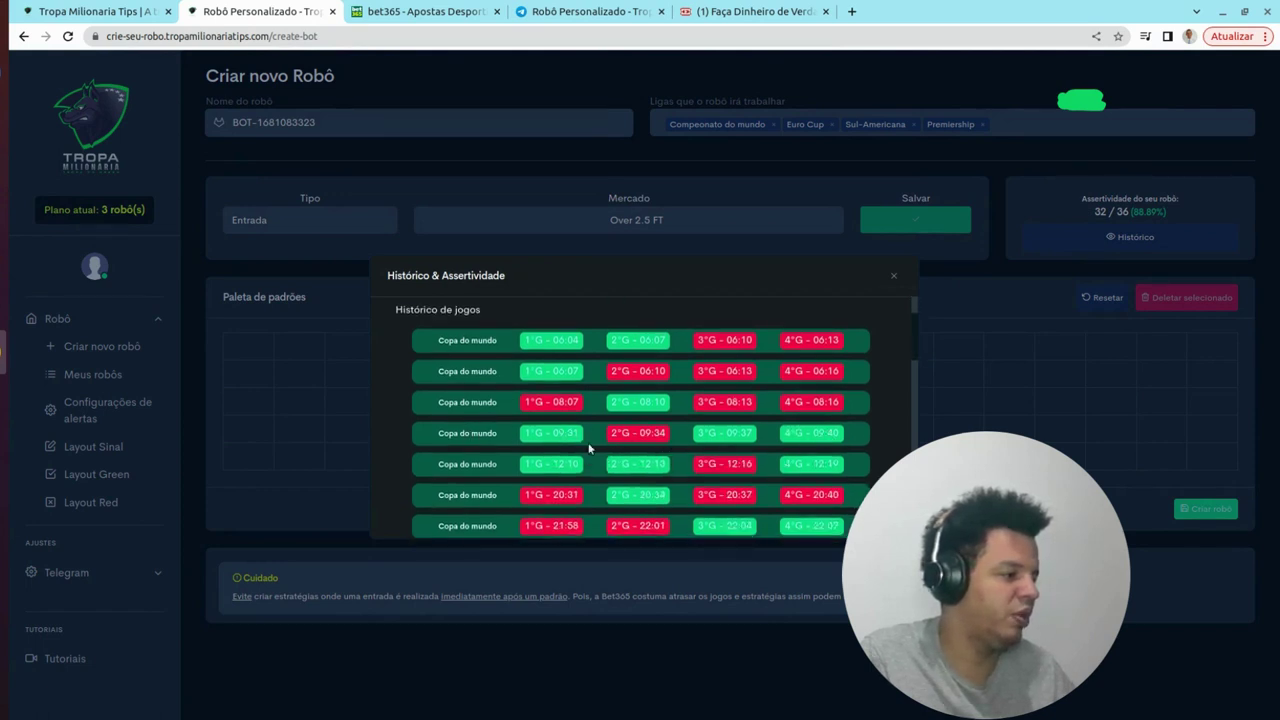
{"action": "scroll", "coordinate": [720, 450], "scroll_direction": "down", "scroll_amount": 6}
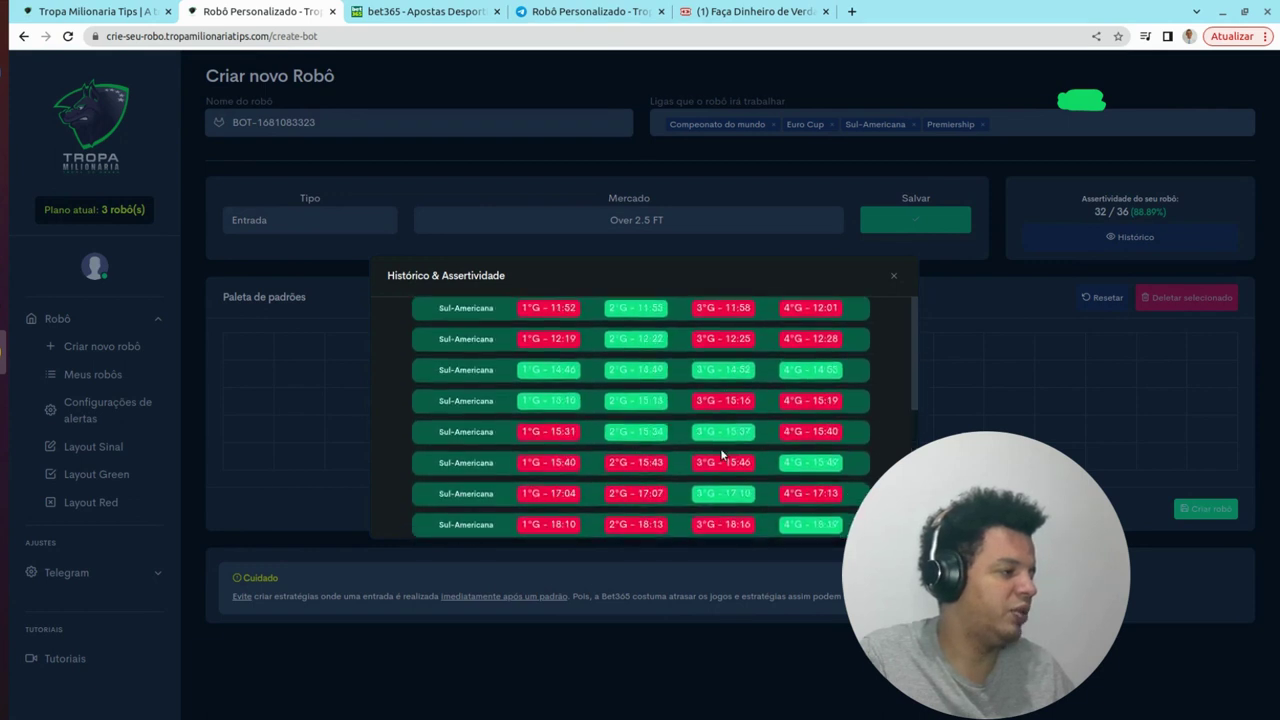
{"action": "scroll", "coordinate": [722, 455], "scroll_direction": "down", "scroll_amount": 5}
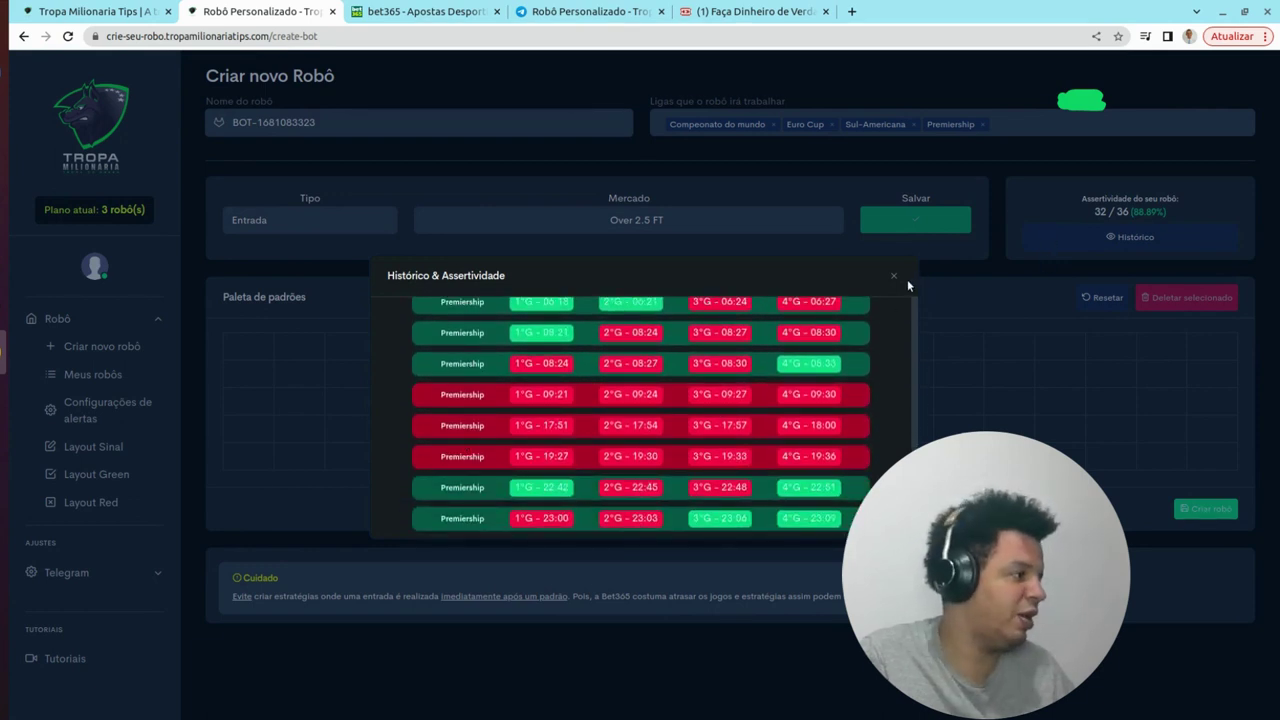
{"action": "left_click", "coordinate": [894, 277]}
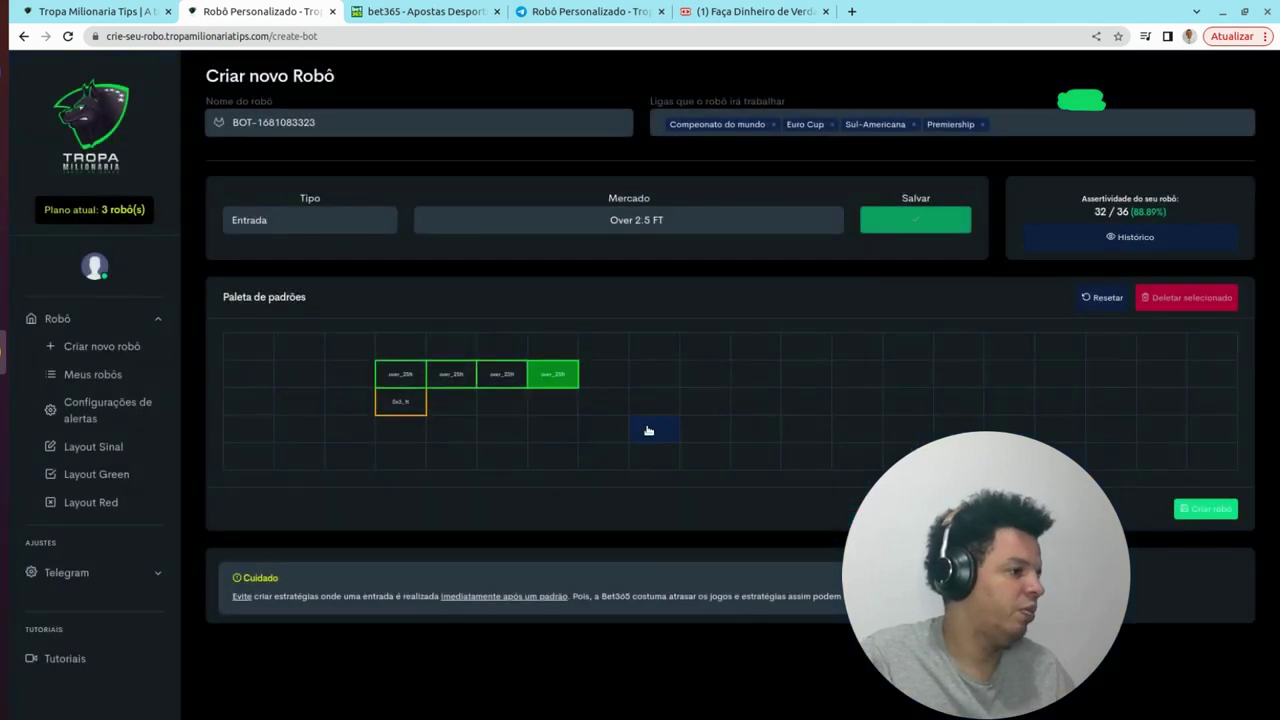
Step: Delete the four Over 2.5 FT entries and the 0x3 FT pattern cell to empty the pattern palette
{"action": "left_click", "coordinate": [1160, 299]}
{"action": "left_click", "coordinate": [500, 373]}
{"action": "left_click", "coordinate": [1165, 297]}
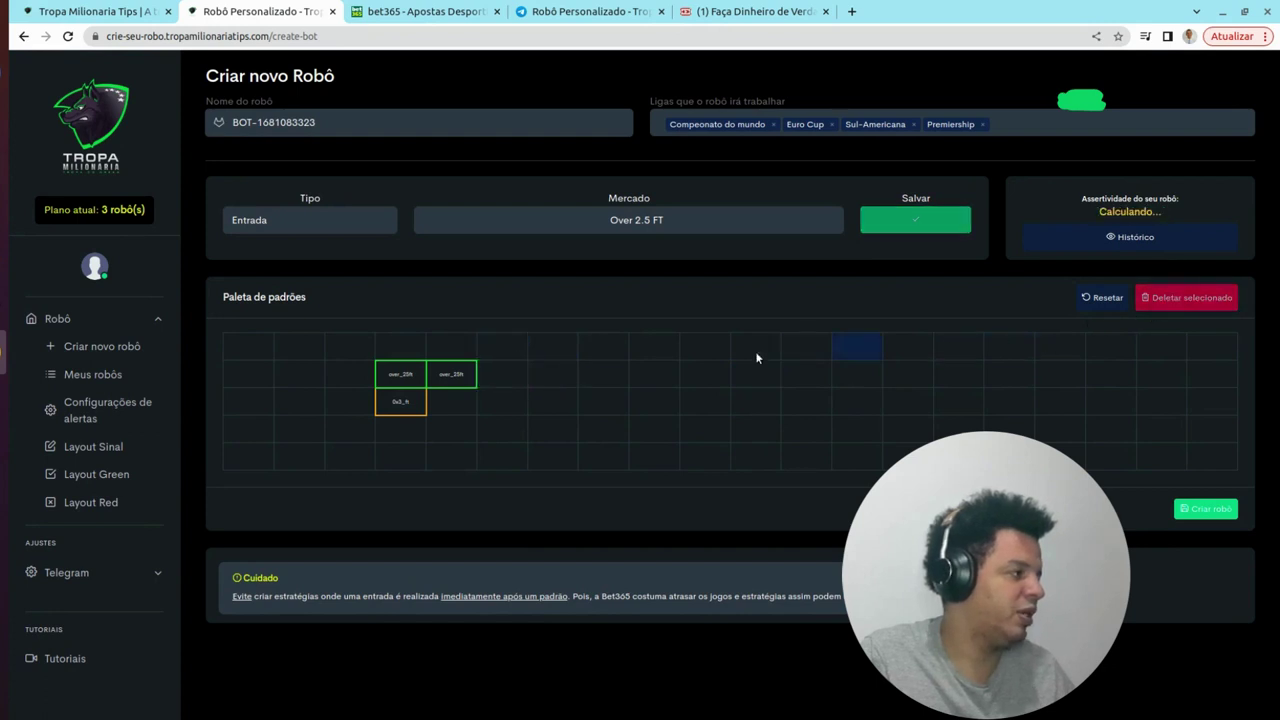
{"action": "left_click", "coordinate": [451, 374]}
{"action": "left_click", "coordinate": [1165, 297]}
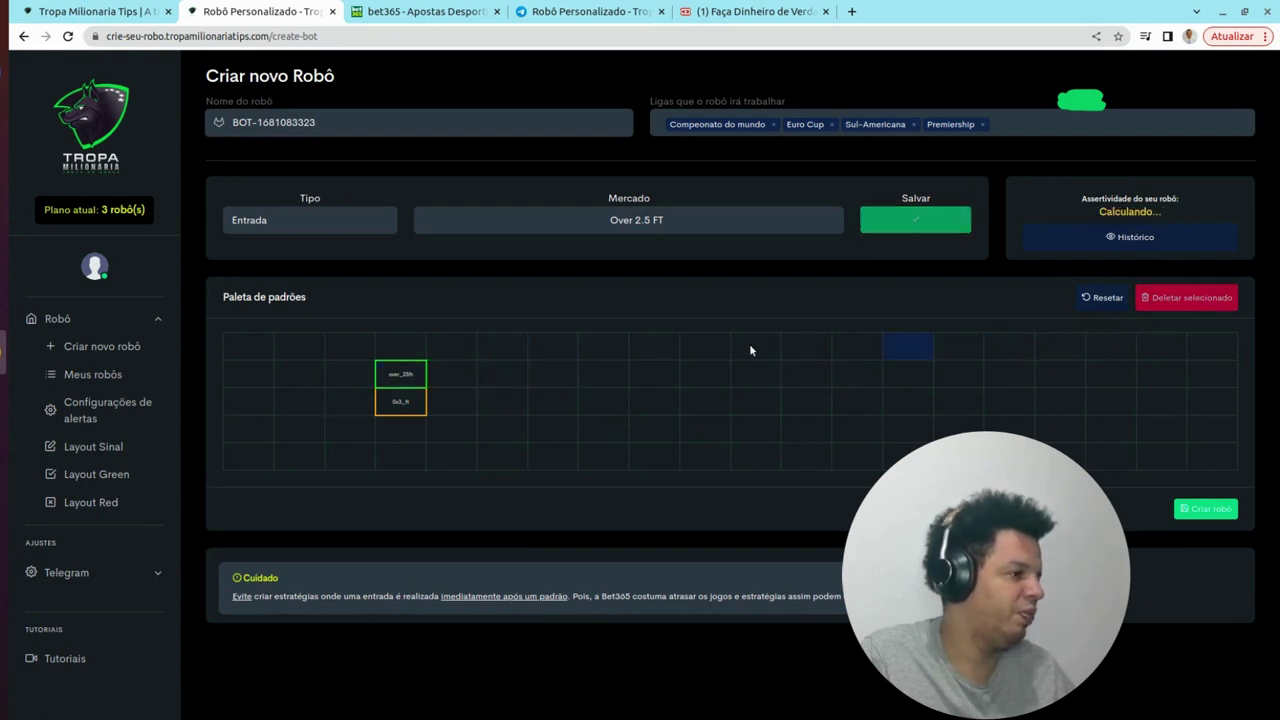
{"action": "left_click", "coordinate": [400, 373]}
{"action": "left_click", "coordinate": [1190, 300]}
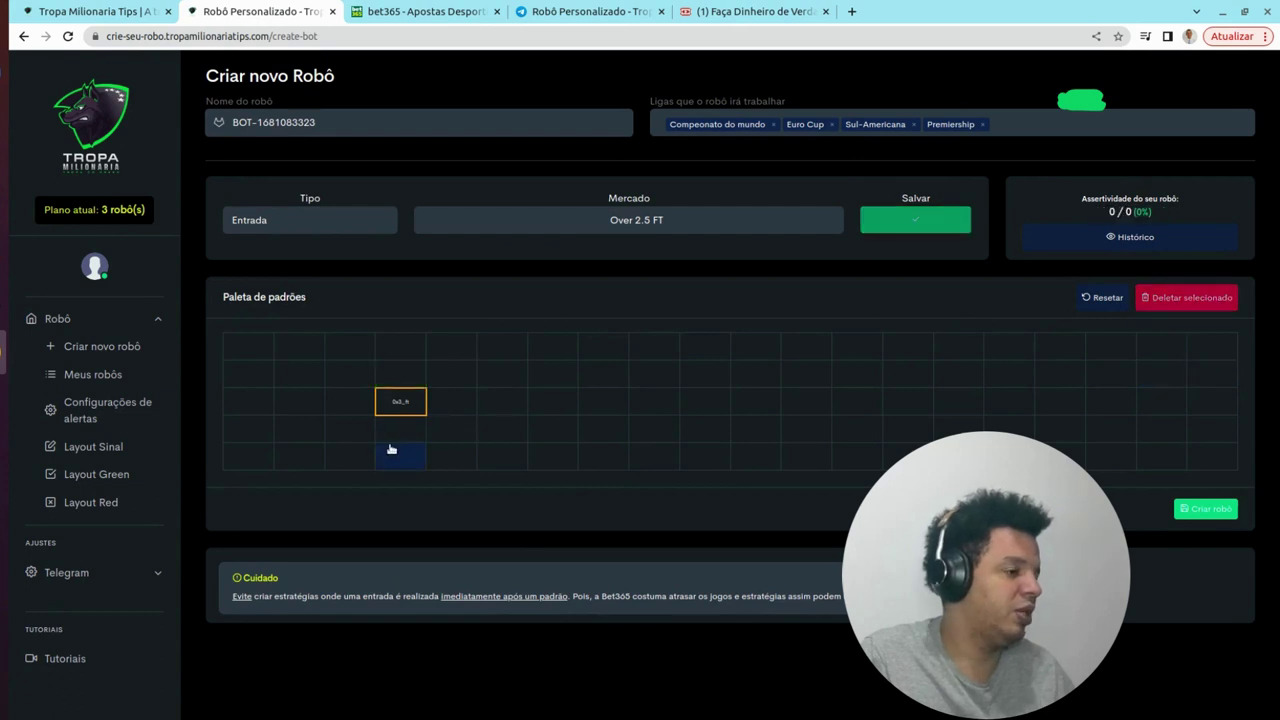
{"action": "left_click", "coordinate": [408, 401]}
{"action": "left_click", "coordinate": [1190, 302]}
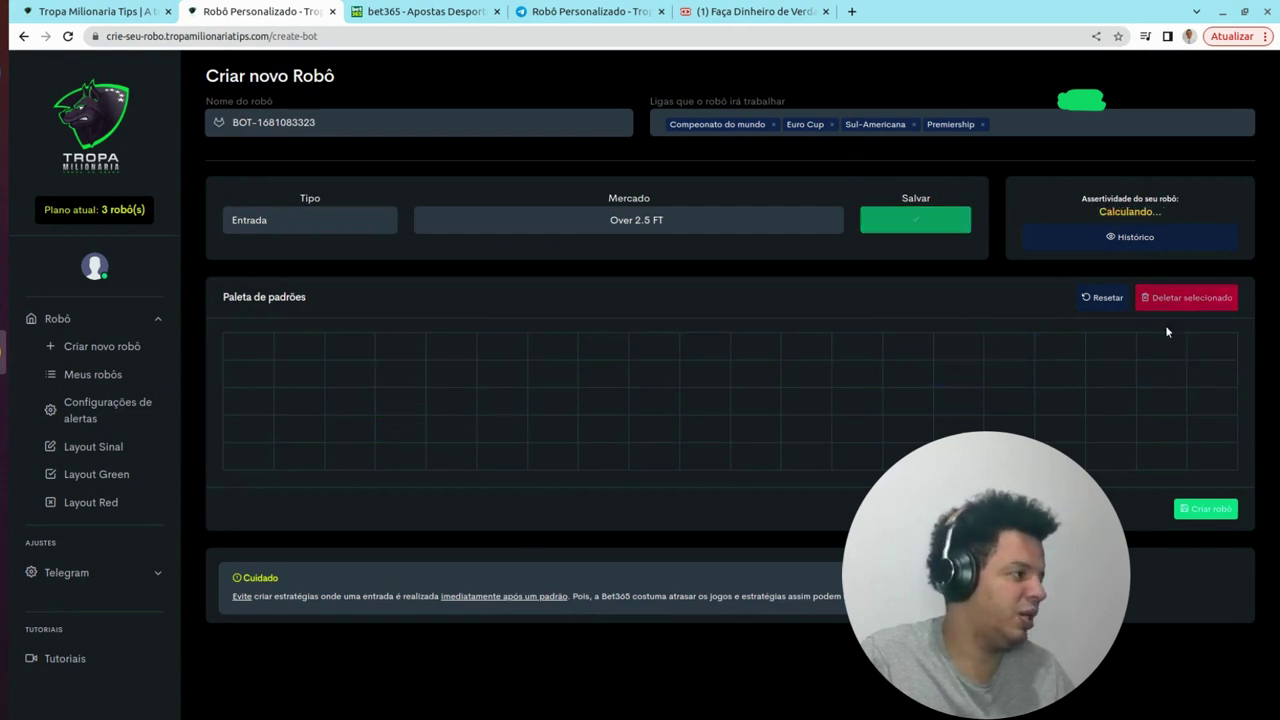
Step: Set the type to Padrão and save a Fora vence HT pattern cell in row 3, column 5, of the palette
{"action": "left_click", "coordinate": [356, 222]}
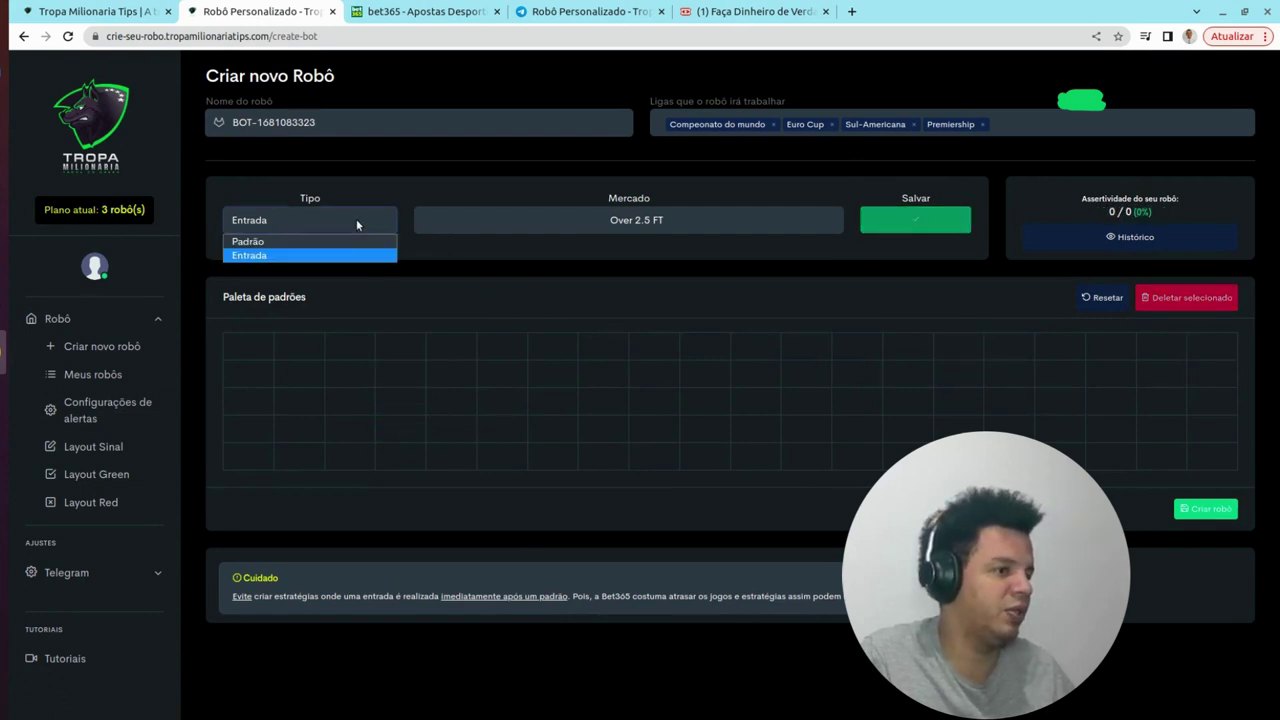
{"action": "left_click", "coordinate": [339, 241]}
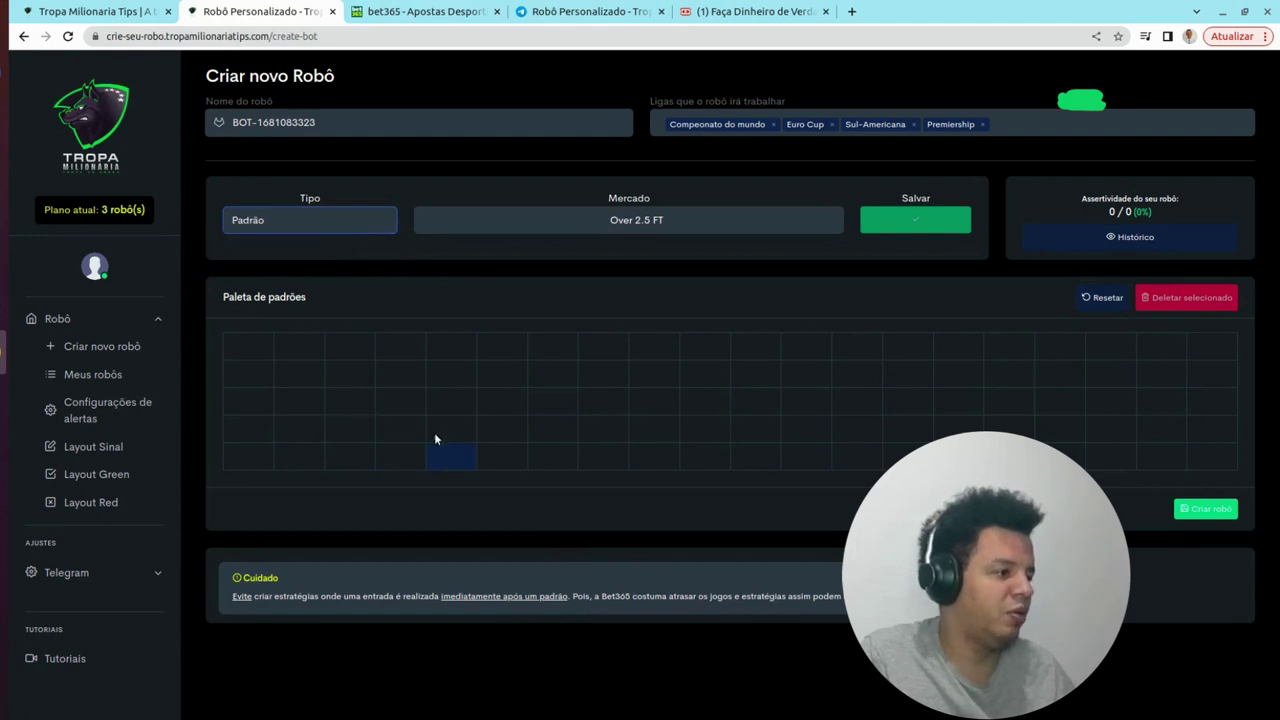
{"action": "left_click", "coordinate": [474, 396]}
{"action": "left_click", "coordinate": [720, 221]}
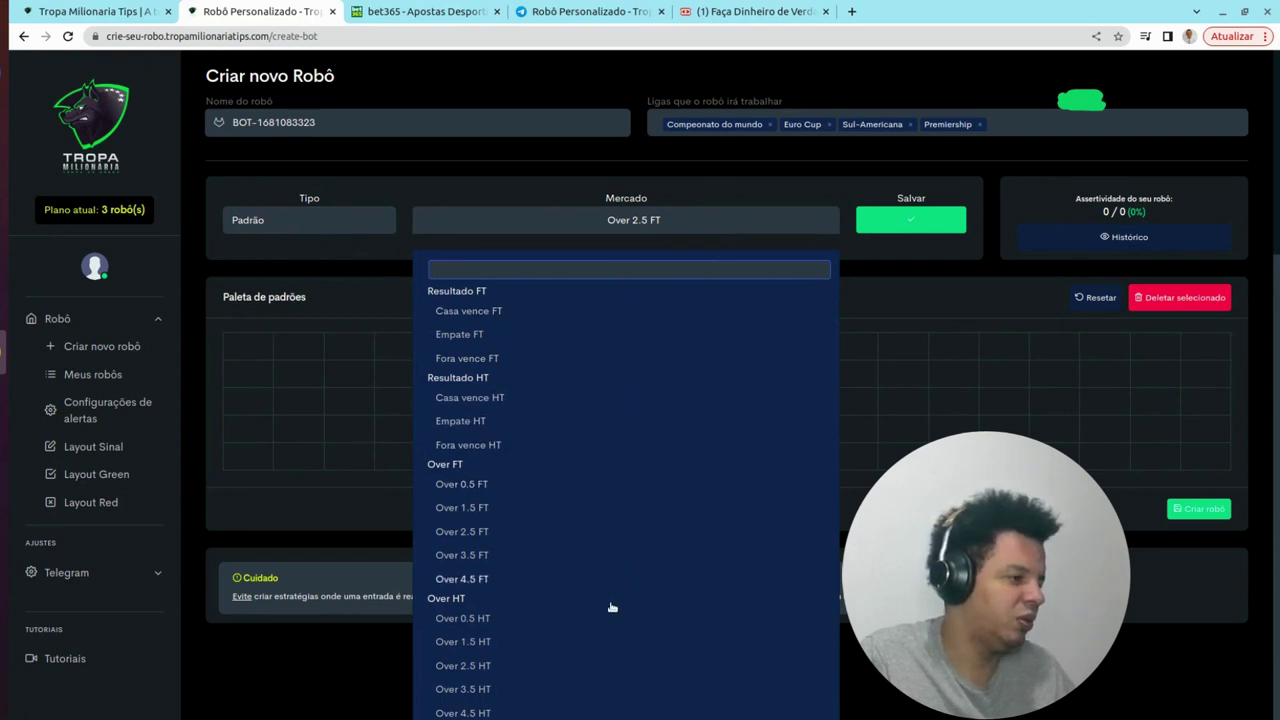
{"action": "left_click", "coordinate": [490, 444]}
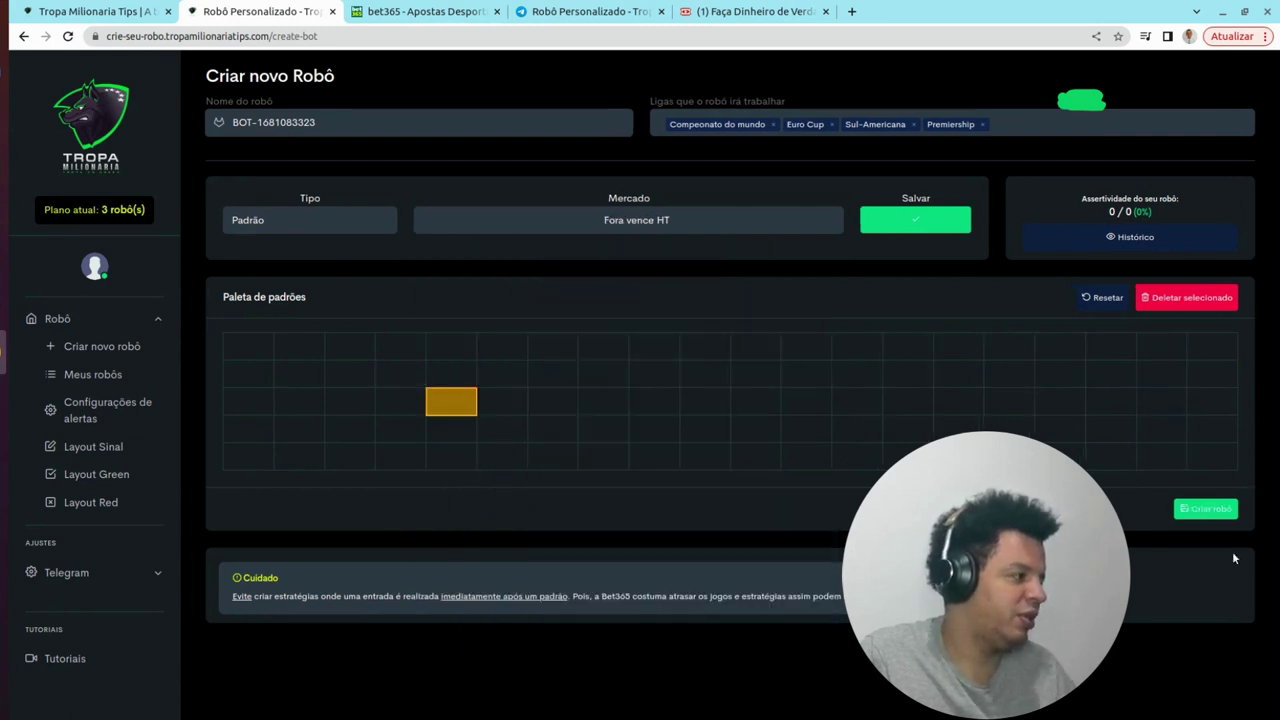
{"action": "left_click", "coordinate": [922, 228]}
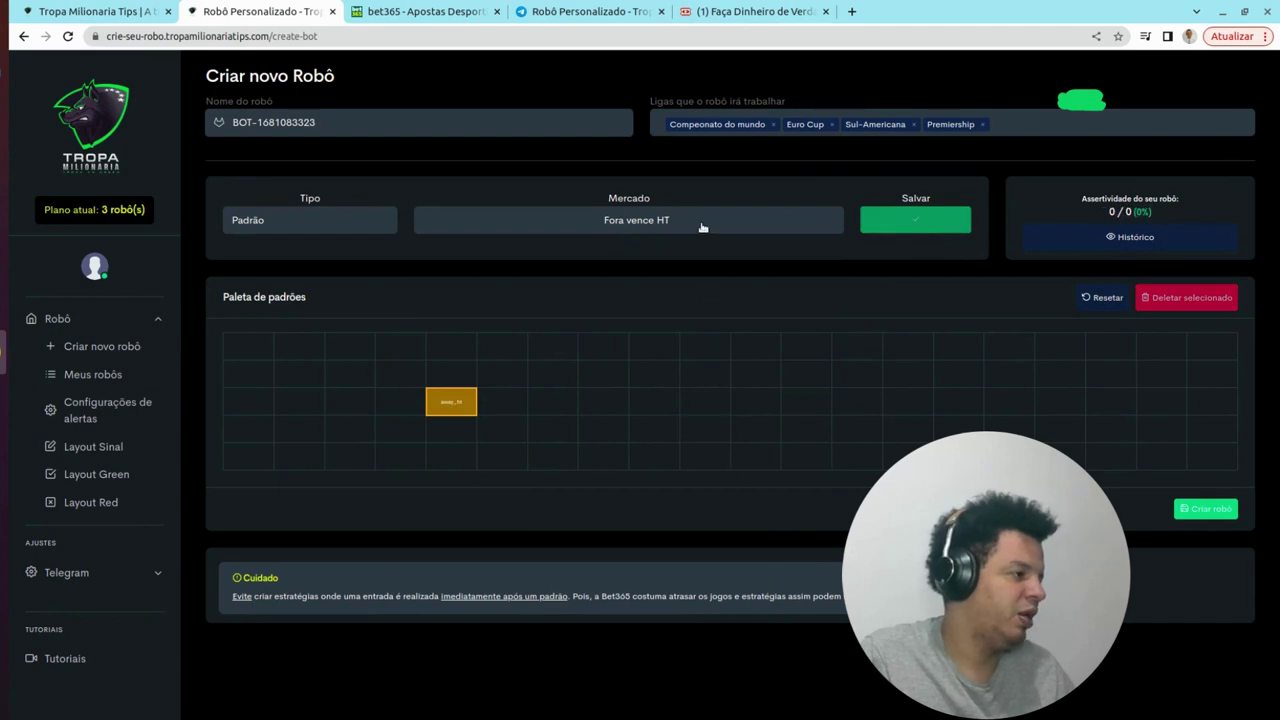
Step: Change the market to Over 1.5 FT and save a Padrão cell with it directly above the Fora vence HT cell
{"action": "left_click", "coordinate": [703, 228]}
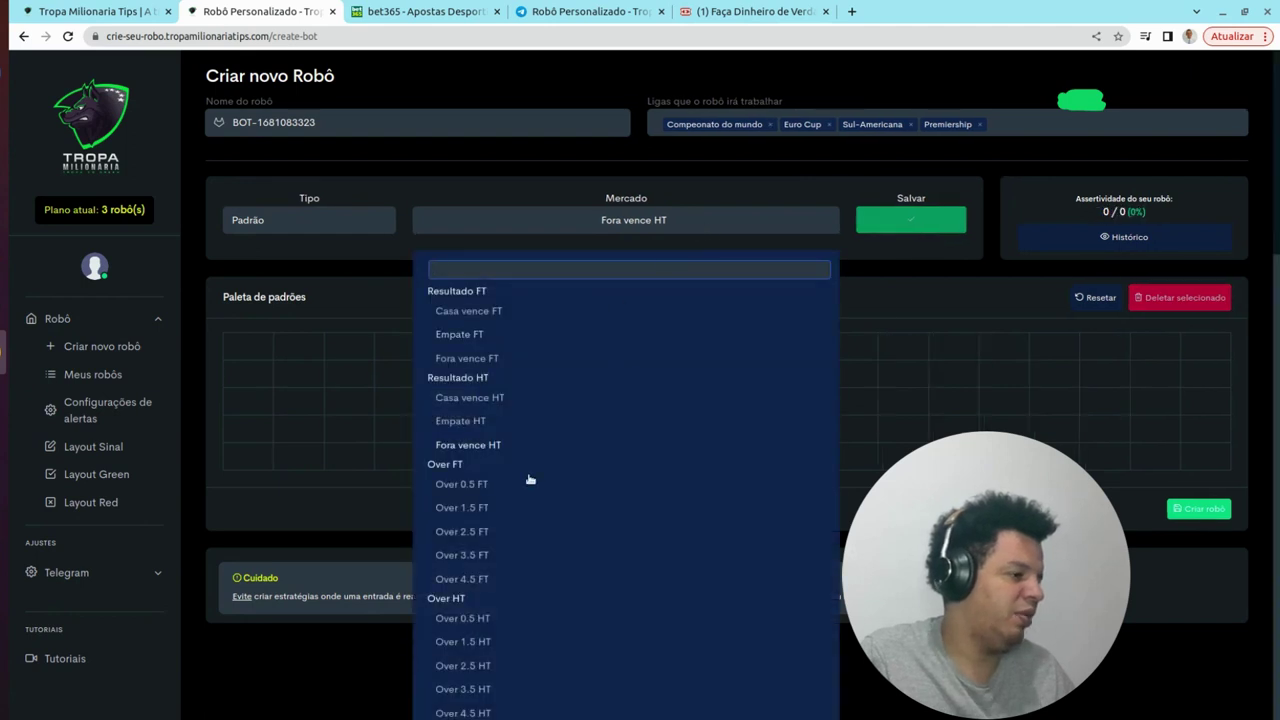
{"action": "left_click", "coordinate": [445, 507]}
{"action": "left_click", "coordinate": [456, 373]}
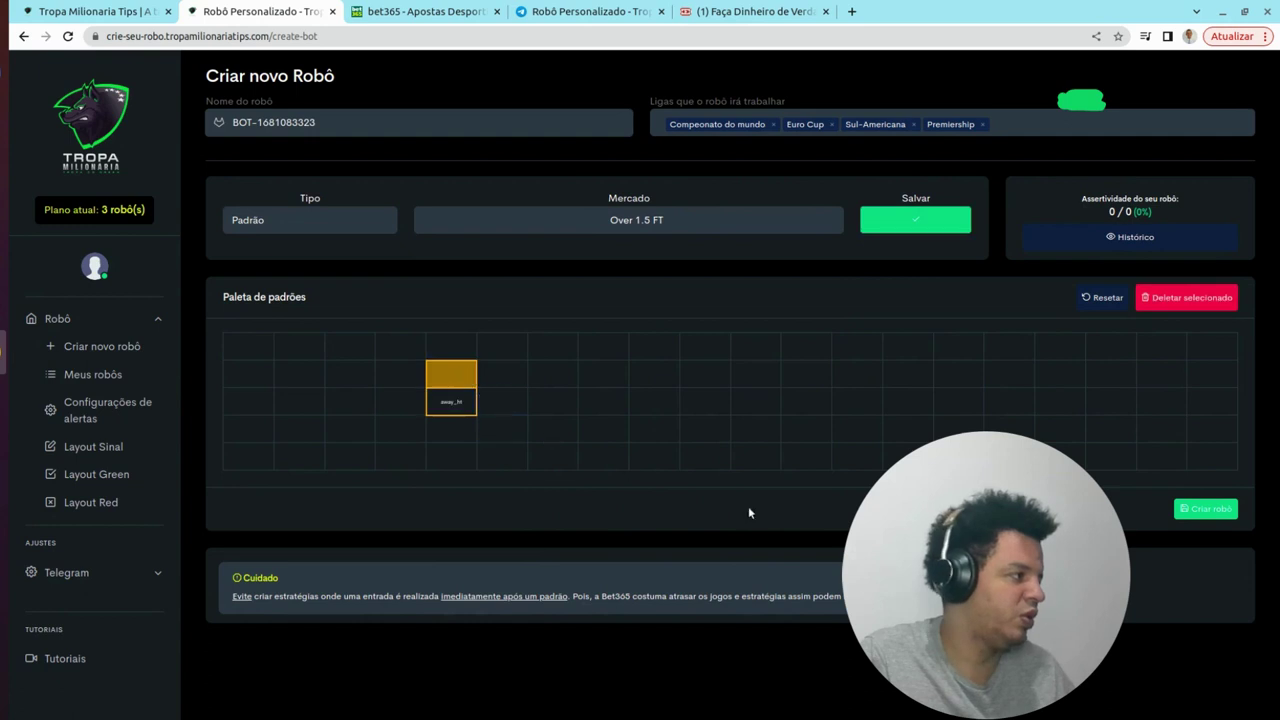
{"action": "left_click", "coordinate": [876, 220]}
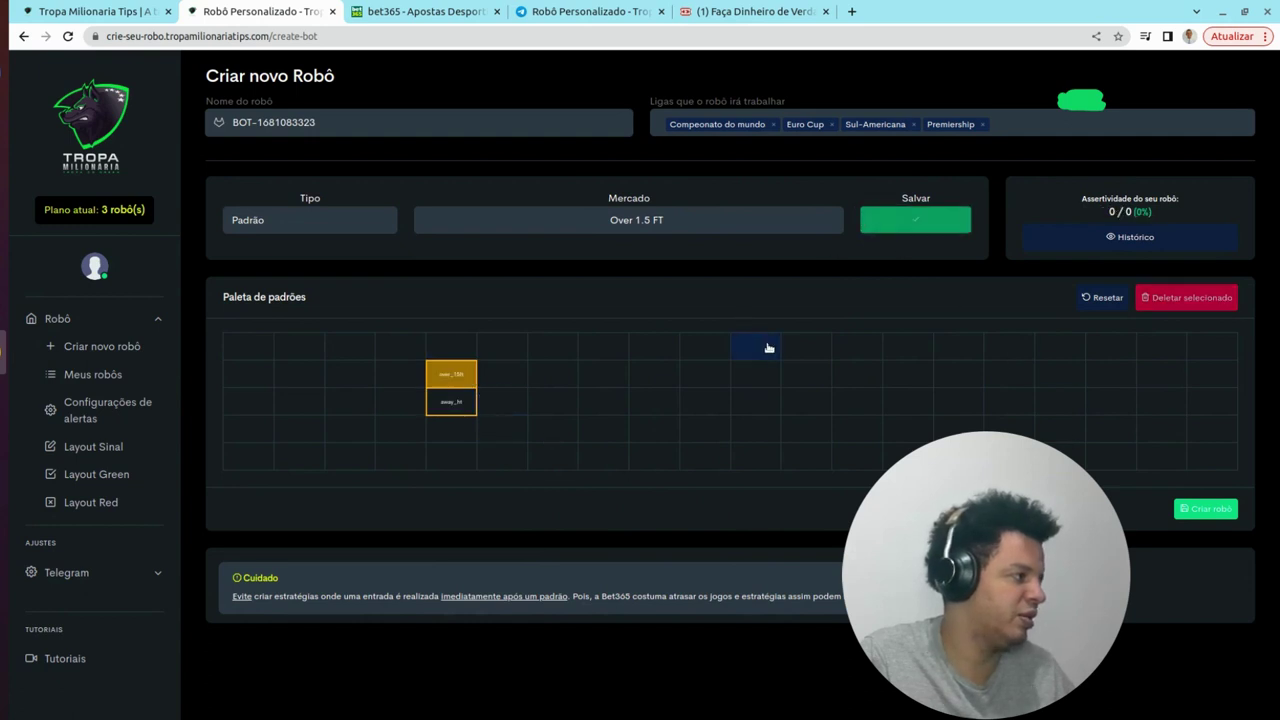
Step: Replace the Over 1.5 FT pattern cell with an Over 1.5 FT cell of type Entrada and add a second such entry in column 6
{"action": "left_click", "coordinate": [457, 373]}
{"action": "left_click", "coordinate": [1160, 300]}
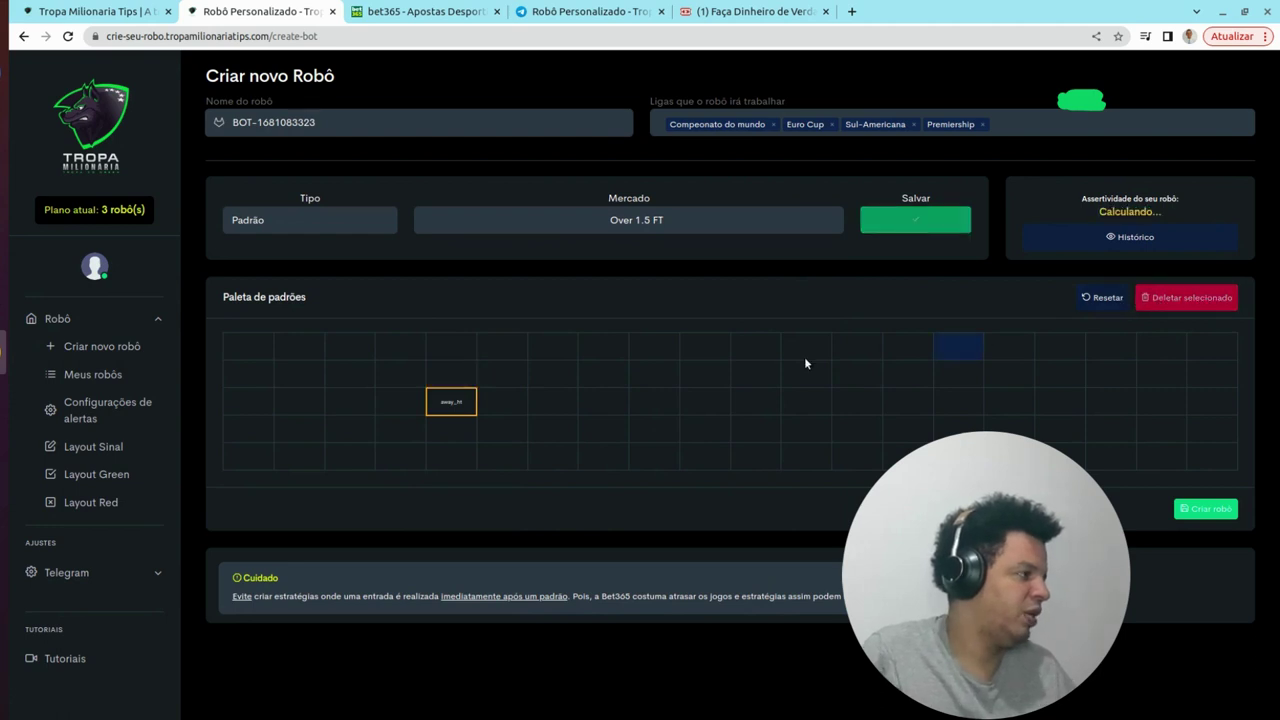
{"action": "left_click", "coordinate": [342, 228]}
{"action": "left_click", "coordinate": [345, 256]}
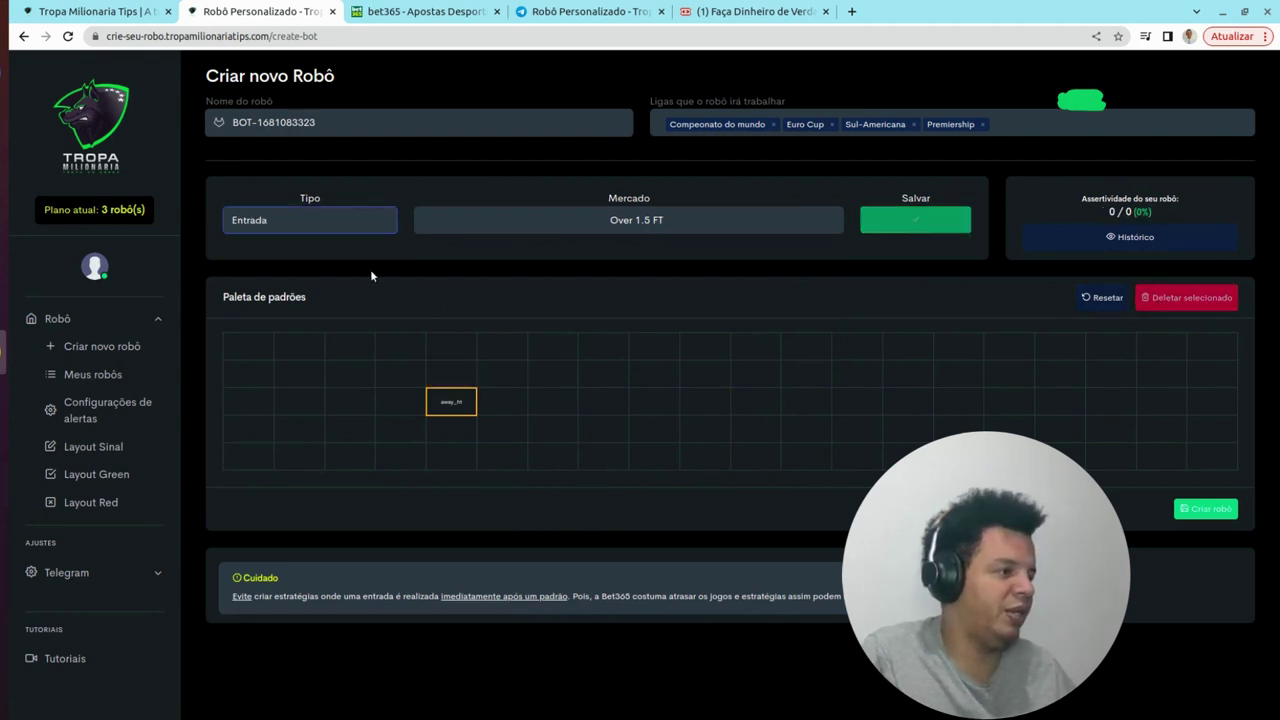
{"action": "left_click", "coordinate": [436, 373]}
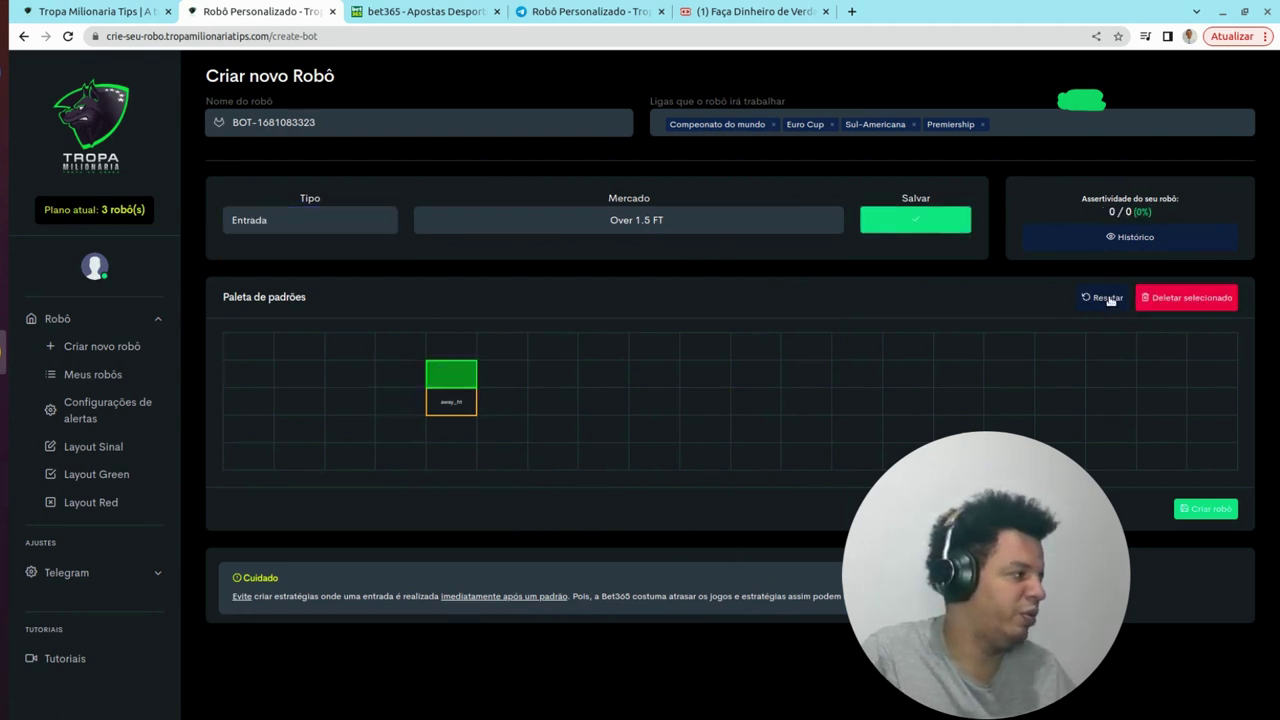
{"action": "left_click", "coordinate": [940, 225]}
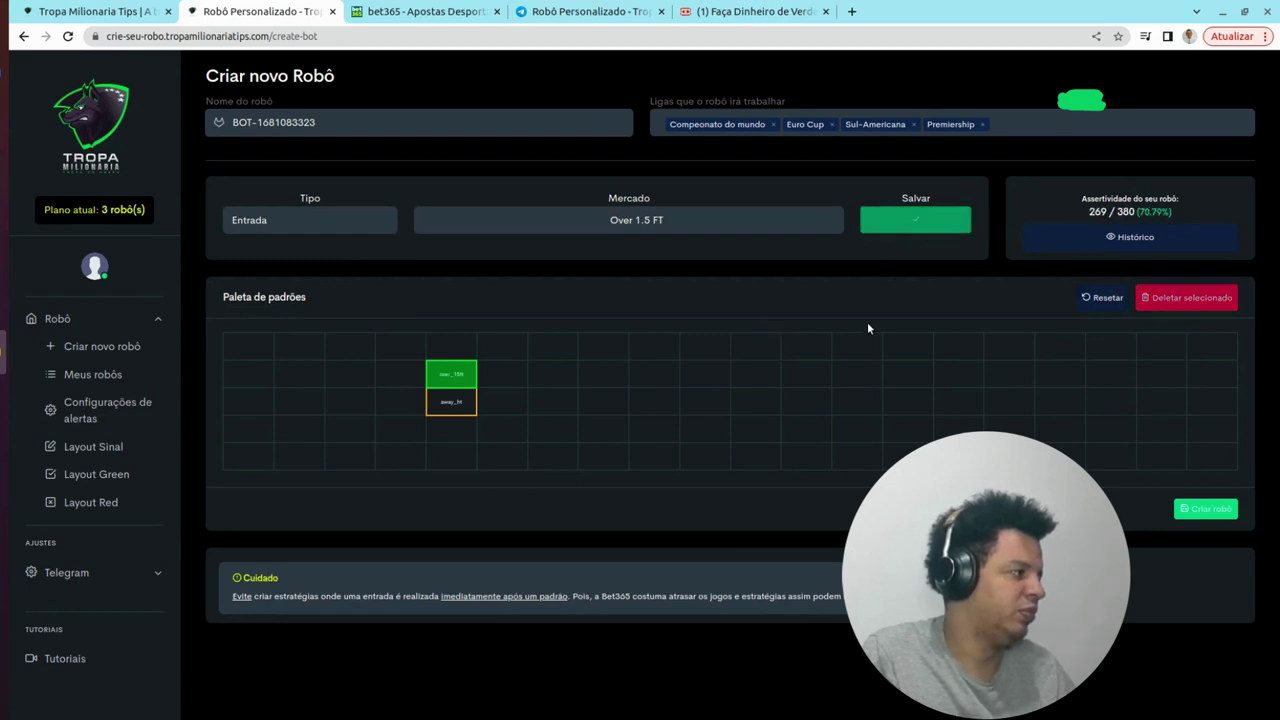
{"action": "left_click", "coordinate": [519, 373]}
{"action": "left_click", "coordinate": [914, 225]}
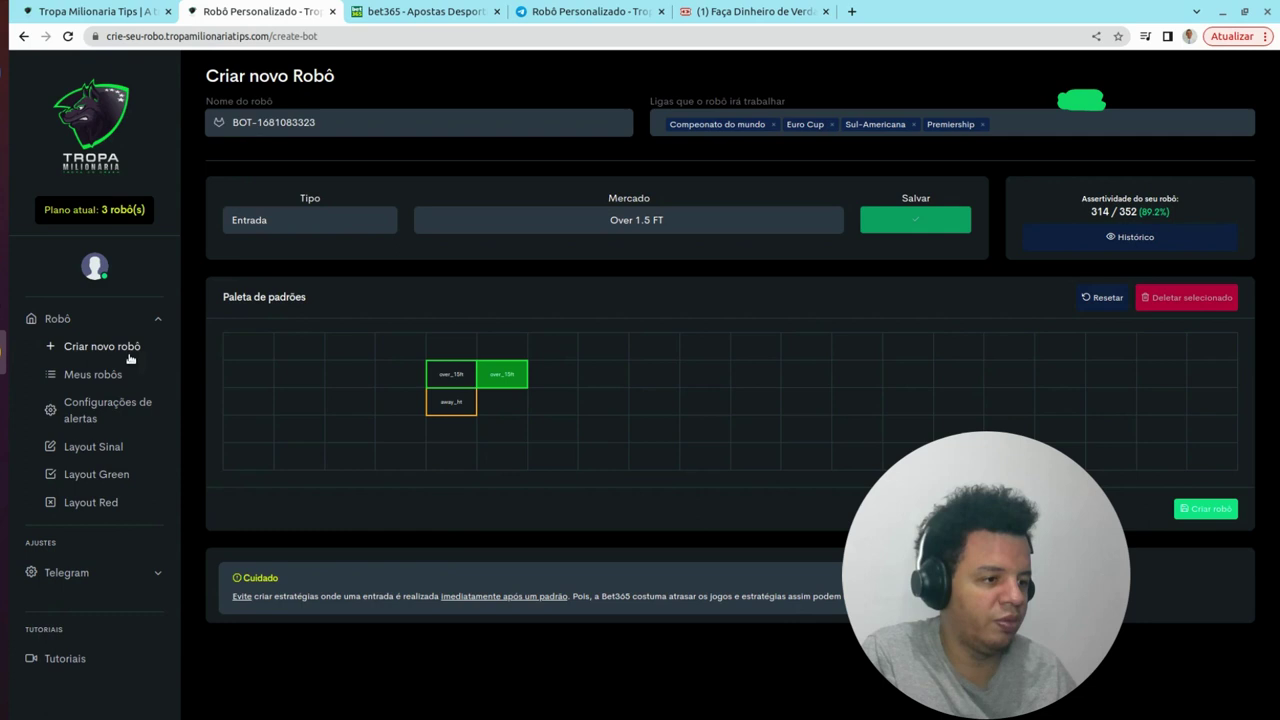
Step: Open the signal notification layout, and review the past signals and their results in the robot's Telegram chat
{"action": "left_click", "coordinate": [100, 450]}
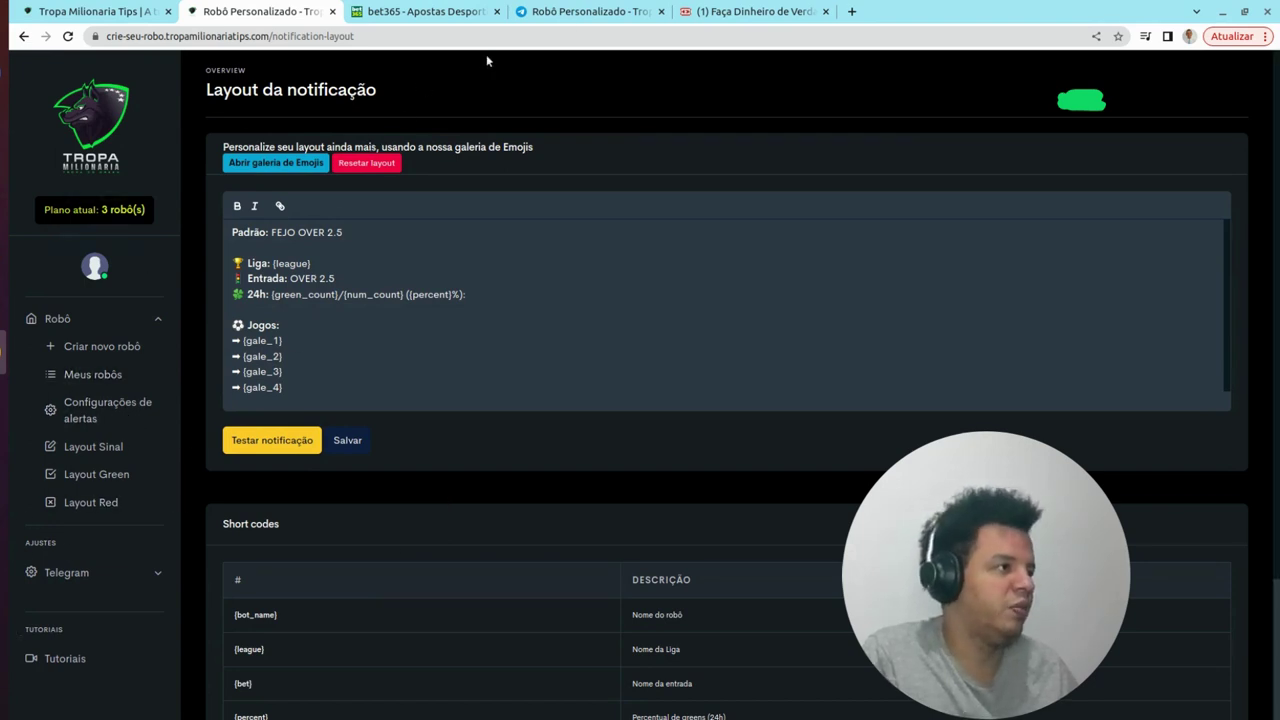
{"action": "left_click", "coordinate": [585, 12]}
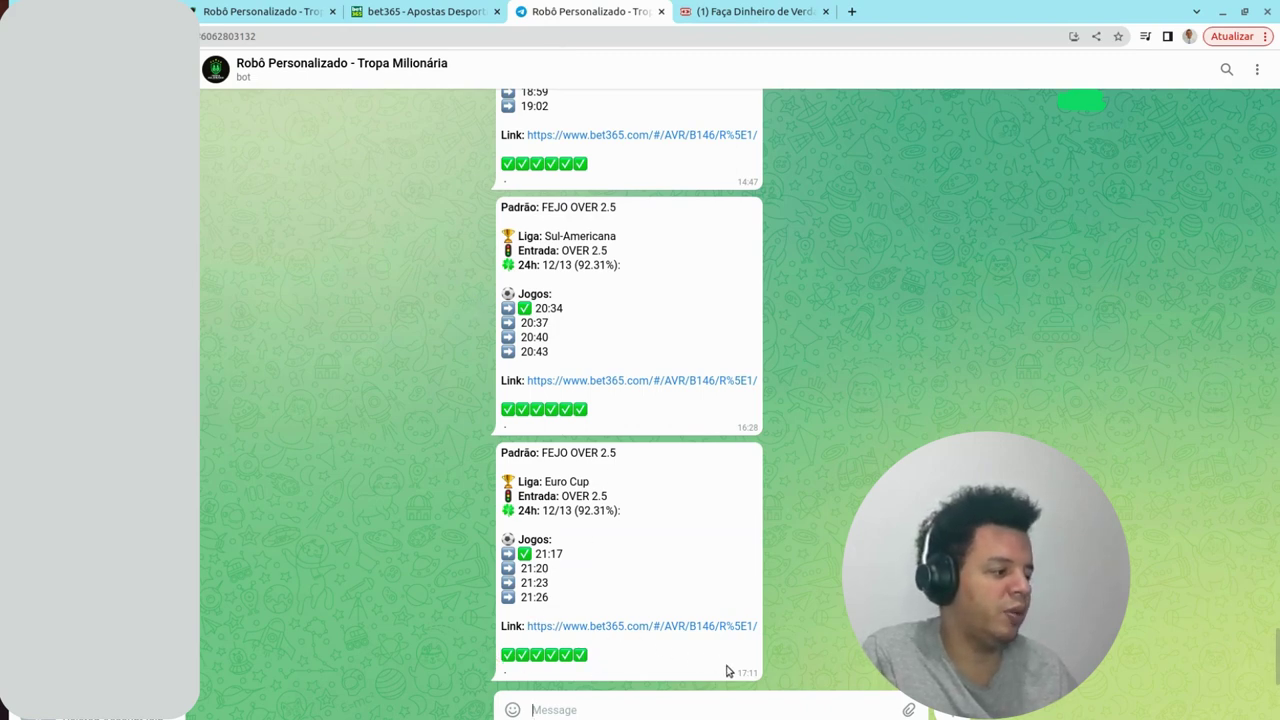
{"action": "mouse_move", "coordinate": [775, 680]}
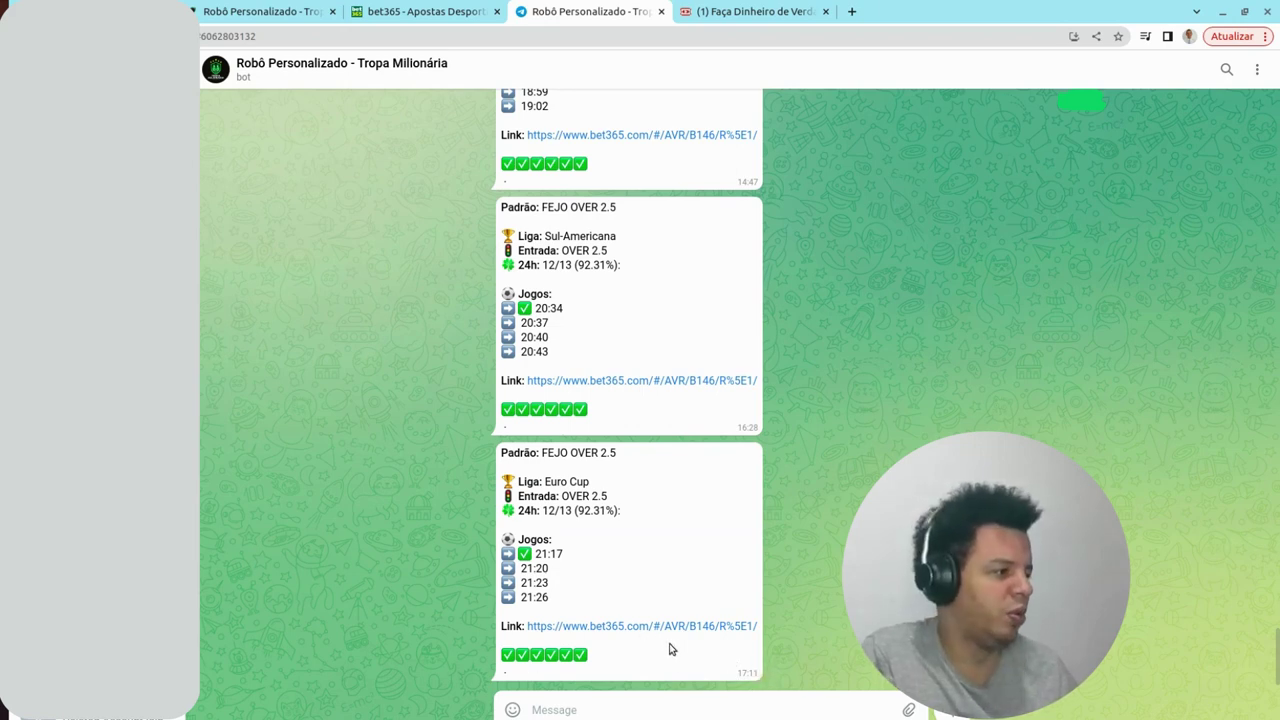
{"action": "scroll", "coordinate": [660, 600], "scroll_direction": "up", "scroll_amount": 3}
{"action": "scroll", "coordinate": [662, 597], "scroll_direction": "up", "scroll_amount": 10}
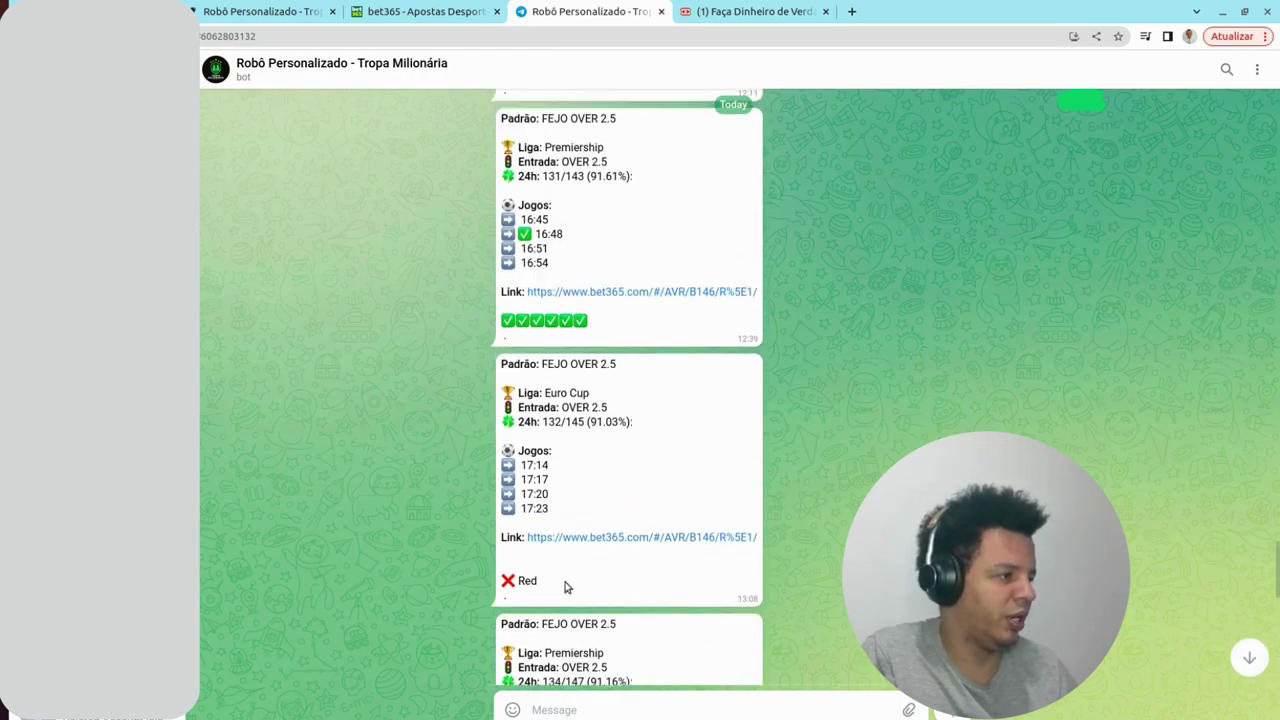
{"action": "scroll", "coordinate": [630, 570], "scroll_direction": "up", "scroll_amount": 10}
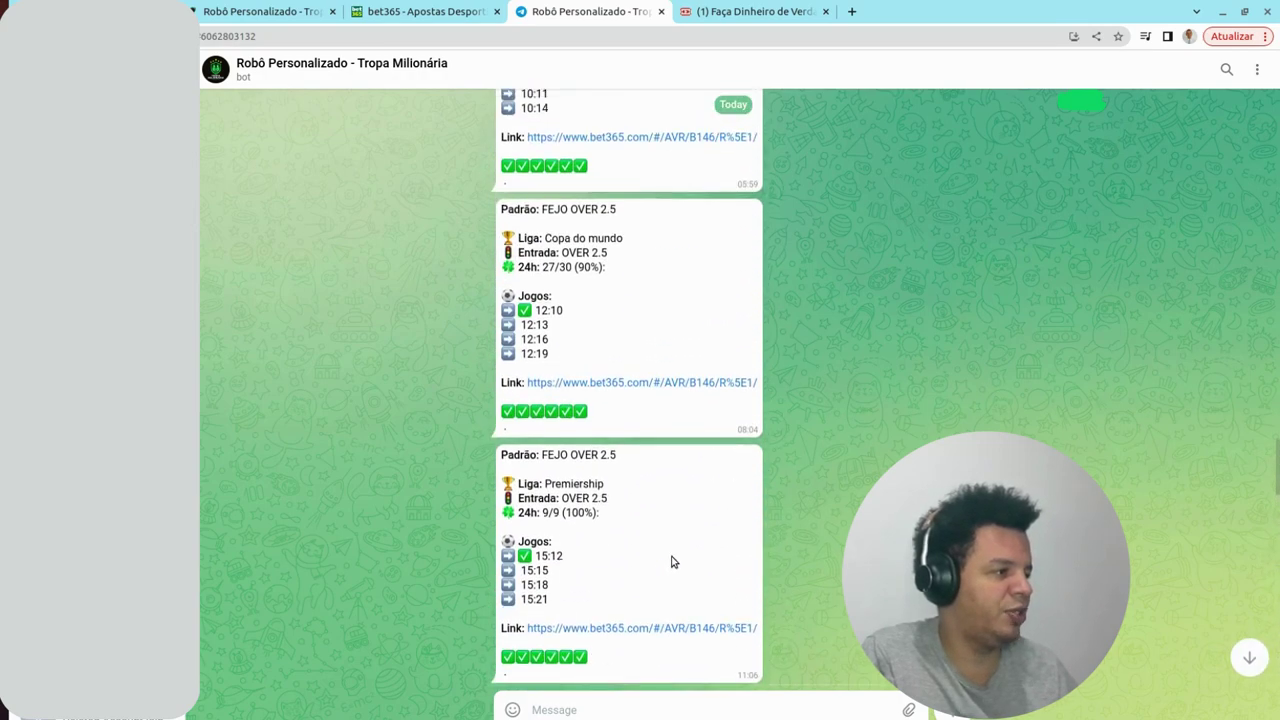
{"action": "scroll", "coordinate": [672, 562], "scroll_direction": "up", "scroll_amount": 10}
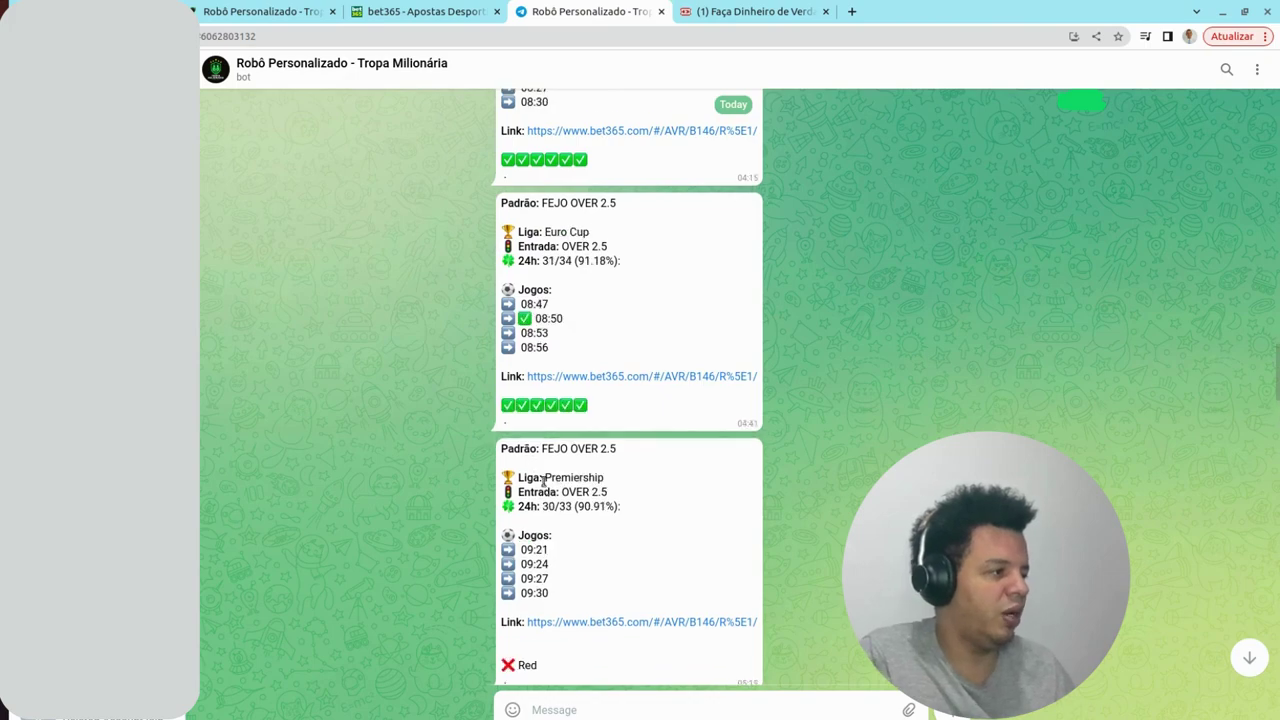
{"action": "scroll", "coordinate": [545, 486], "scroll_direction": "up", "scroll_amount": 5}
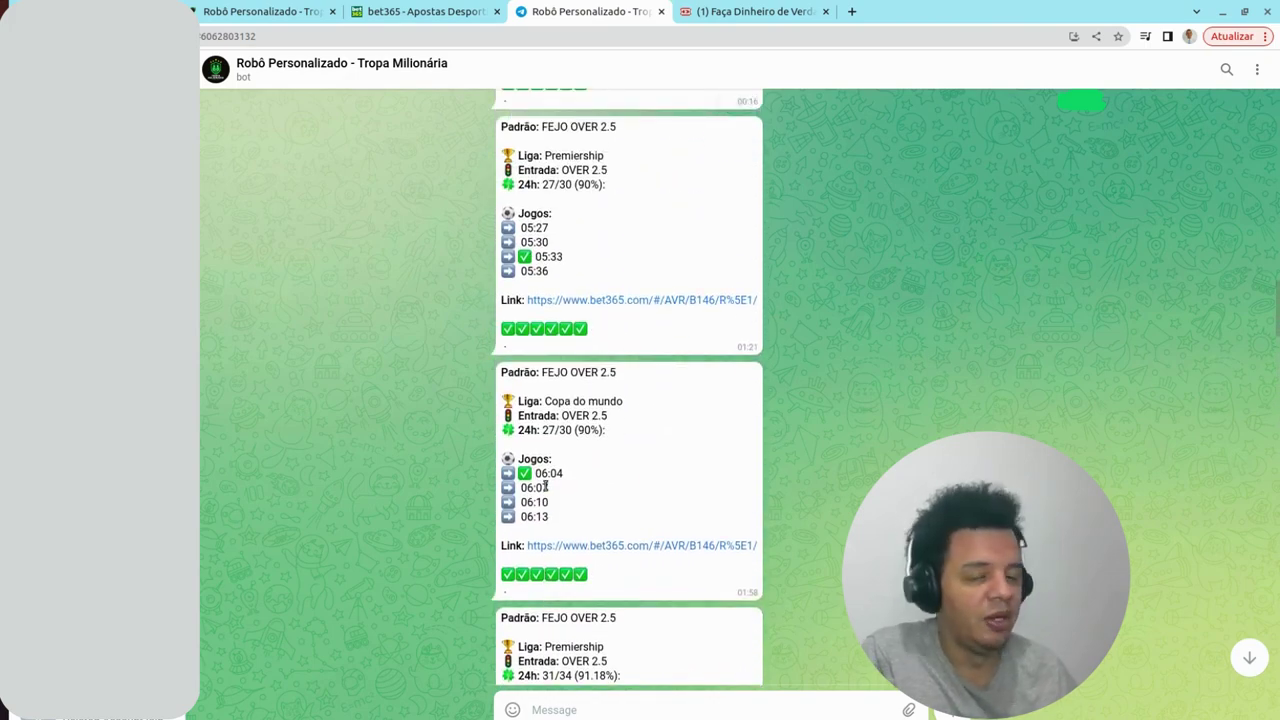
{"action": "scroll", "coordinate": [545, 486], "scroll_direction": "down", "scroll_amount": 20}
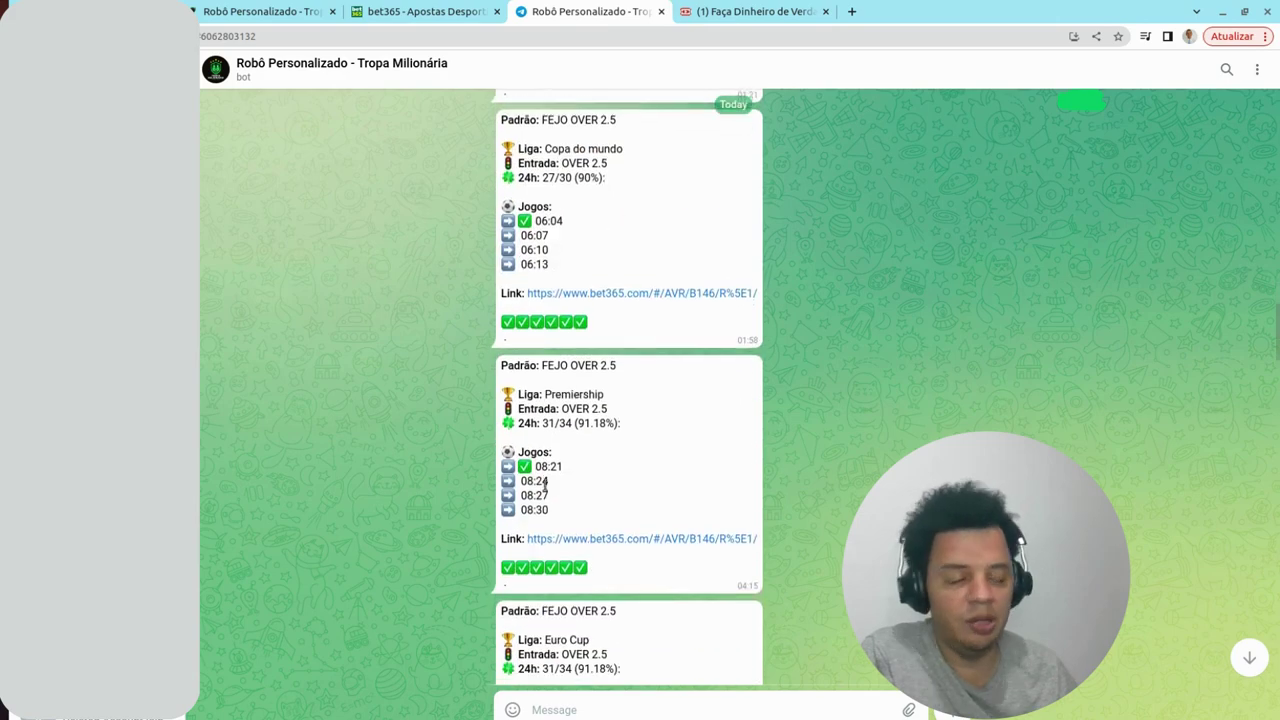
{"action": "scroll", "coordinate": [545, 495], "scroll_direction": "down", "scroll_amount": 15}
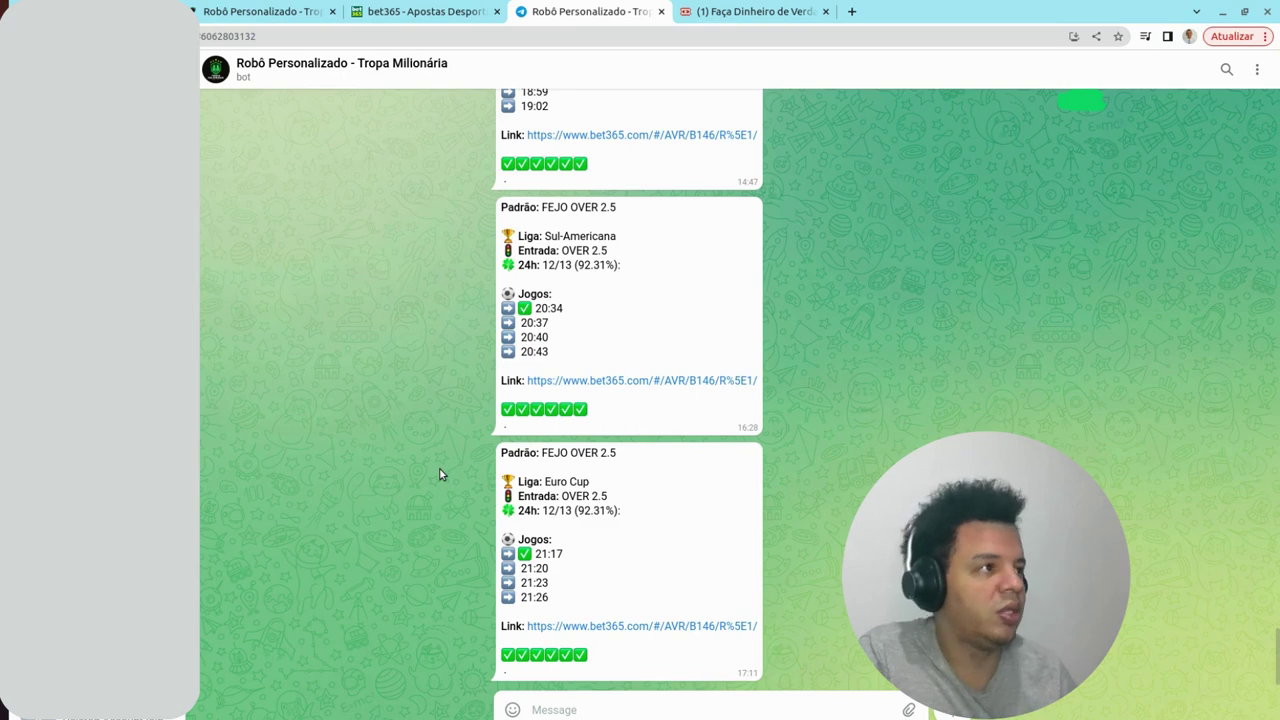
Step: Switch to the bet365 sports betting site
{"action": "left_click", "coordinate": [378, 14]}
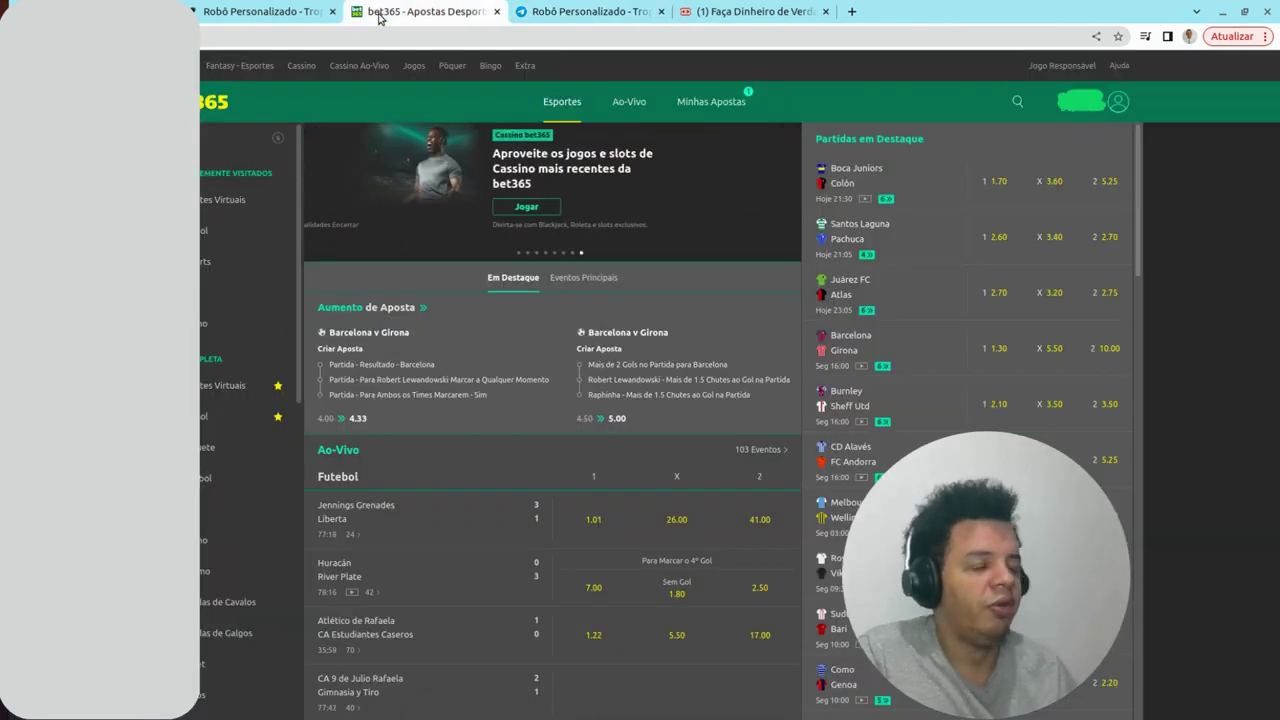